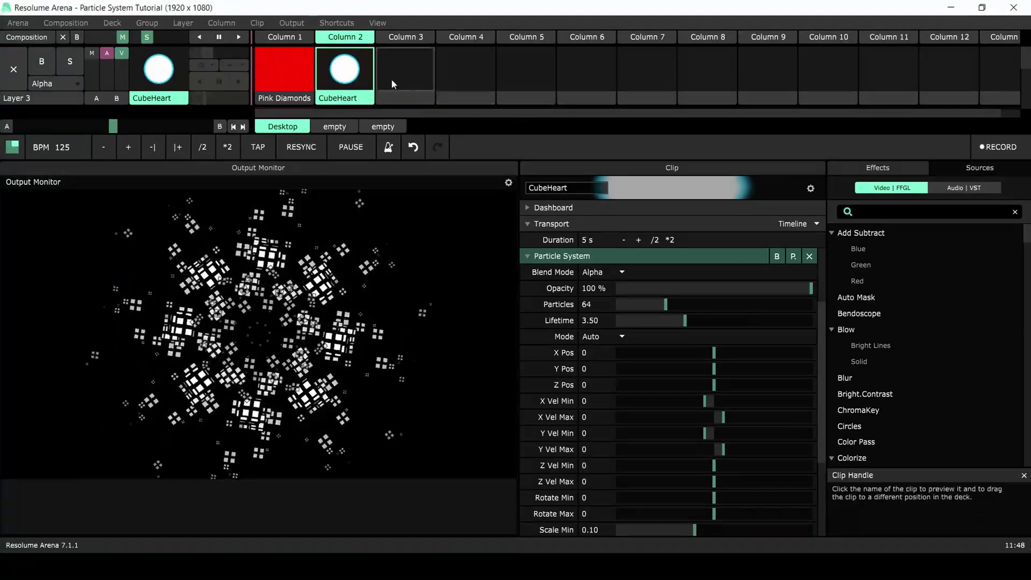
Step: Place a Shaper generator, found by searching 'sha', in Column 3 of Layer 1 and launch it
click(403, 92)
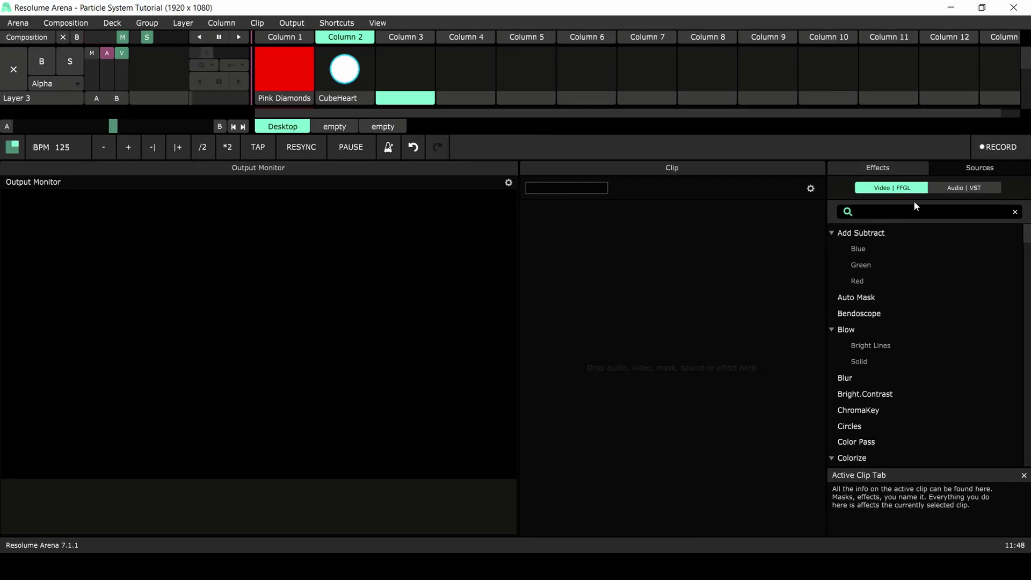
click(962, 169)
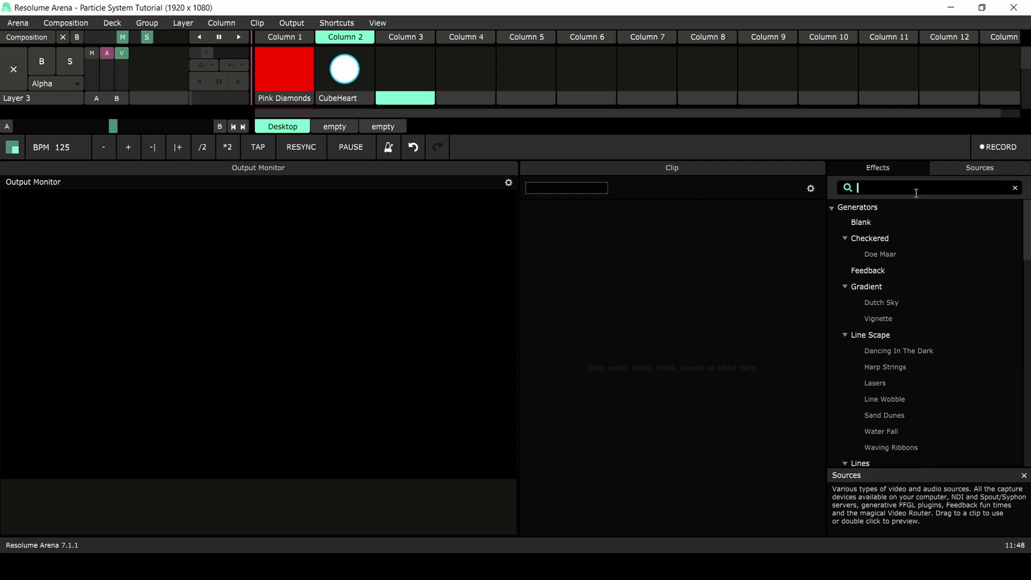
text(sha)
drag(876, 222, 421, 84)
click(418, 80)
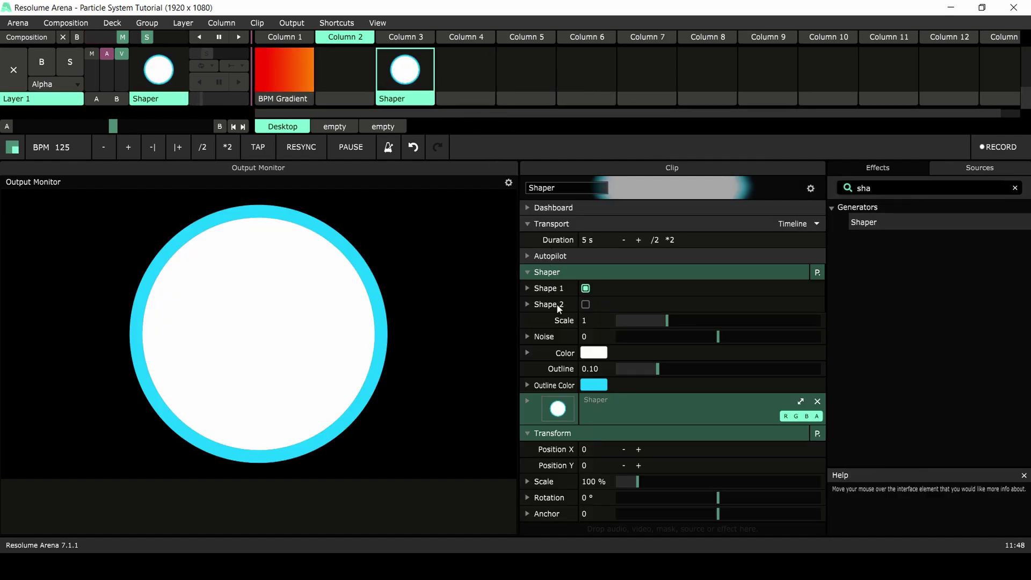
Step: Set the first shape's type to Cross
click(530, 286)
click(599, 304)
click(618, 376)
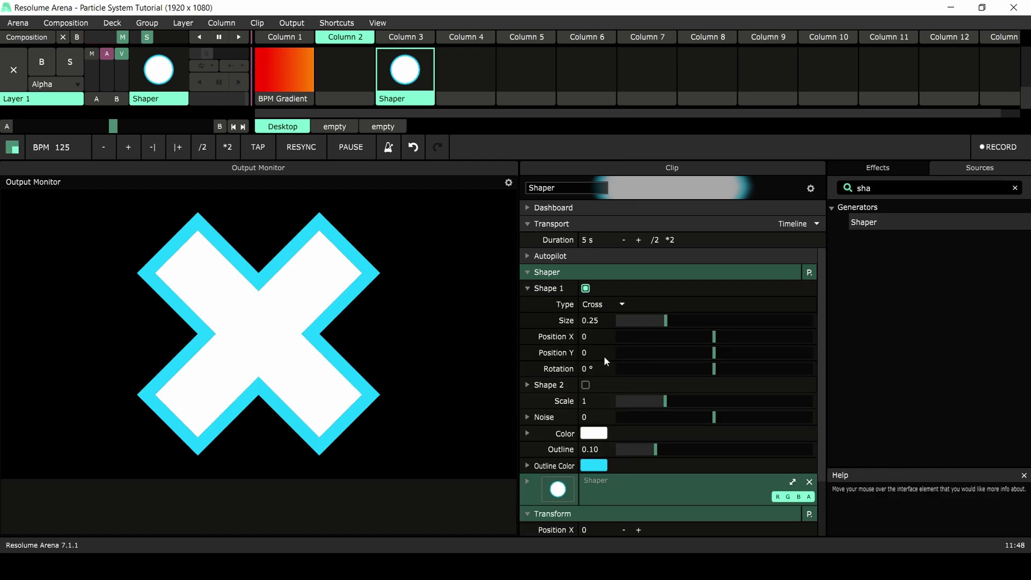
click(535, 289)
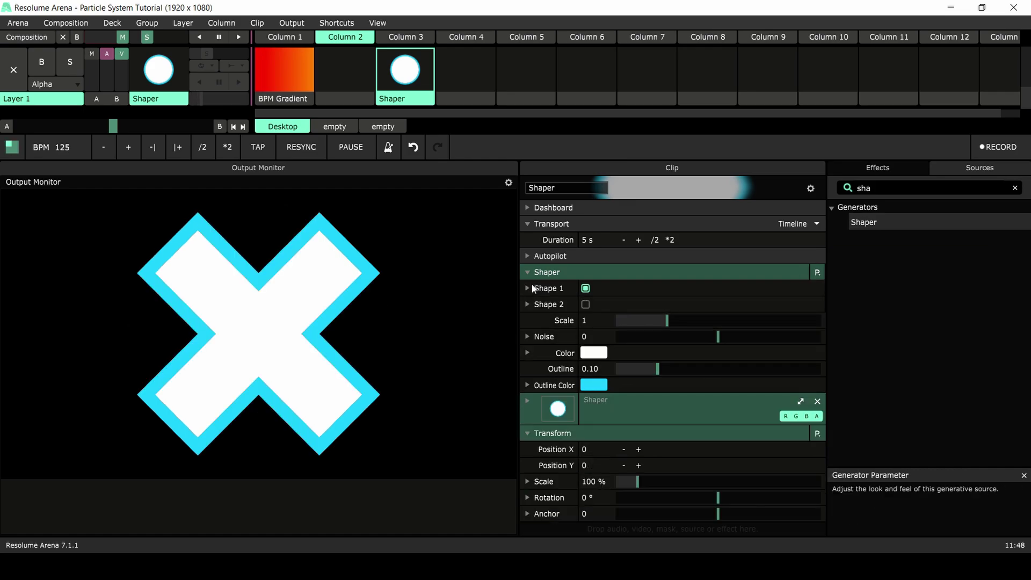
Step: Enable the second shape and make it a Cross
click(584, 304)
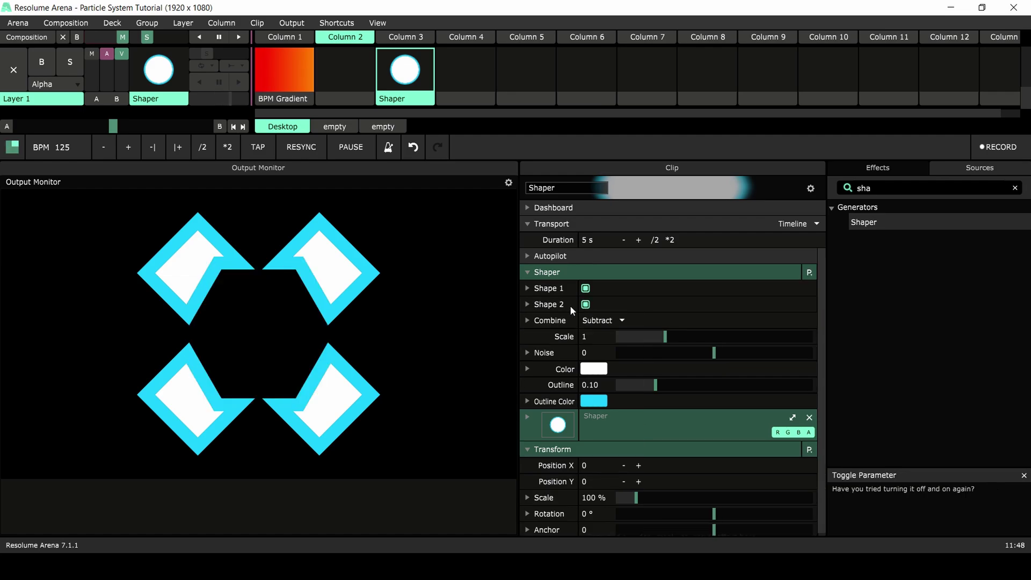
click(618, 320)
click(528, 304)
click(527, 304)
click(527, 304)
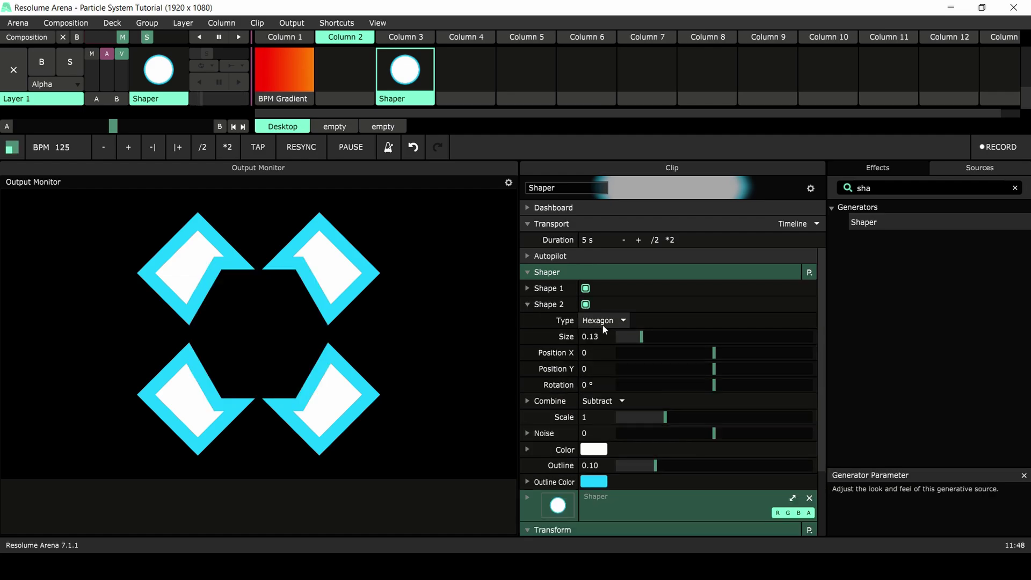
click(602, 321)
click(626, 390)
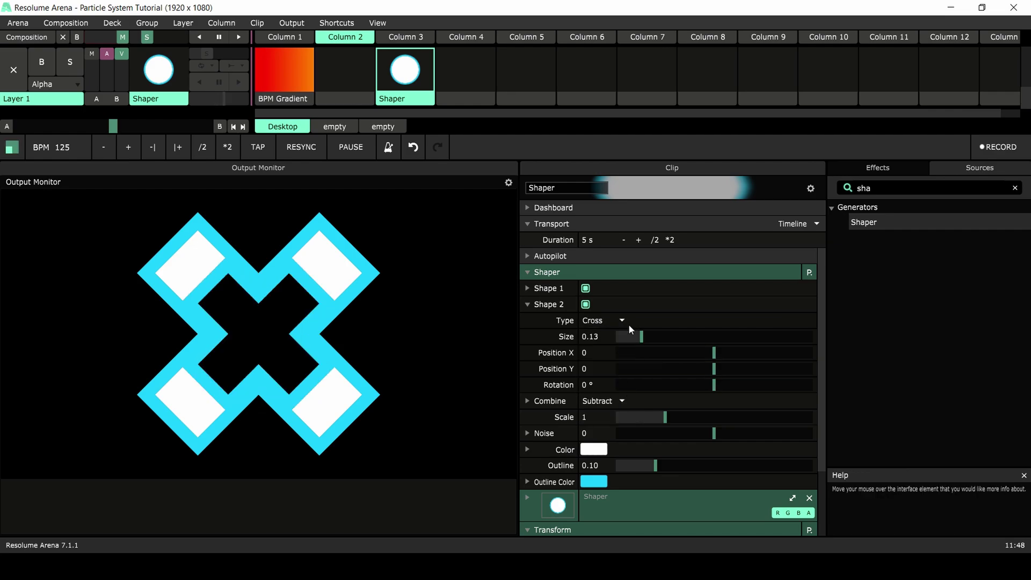
Step: Give the second cross size 0.25 and rotation 45, and set Combine to Intersect
double_click(596, 330)
text(0.25)
key(Return)
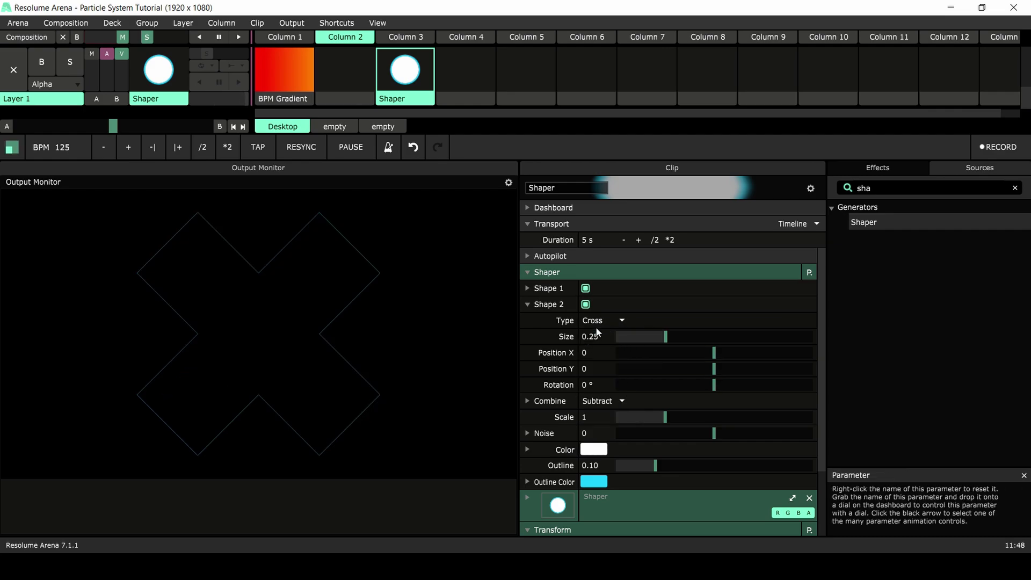
double_click(593, 386)
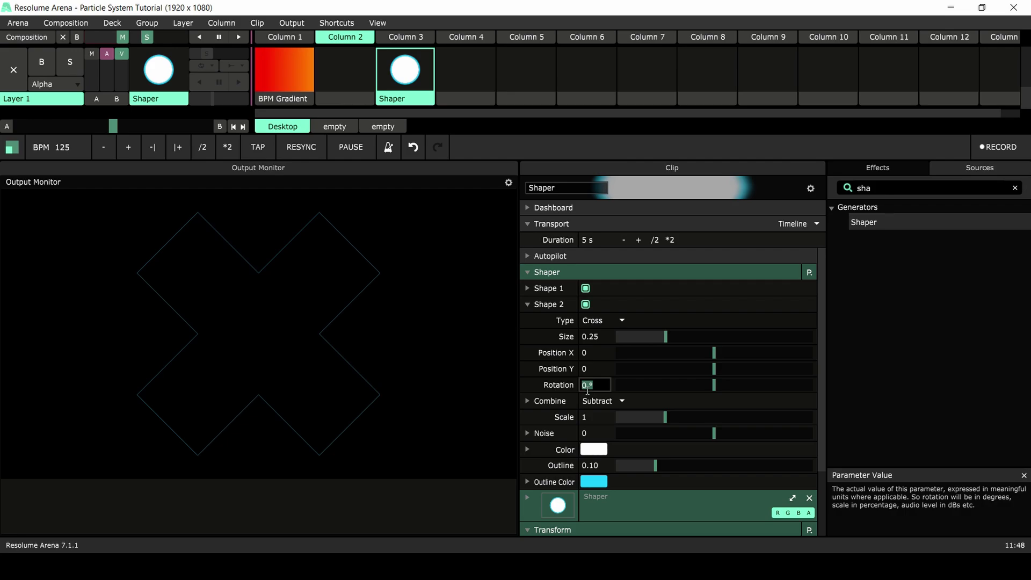
text(45)
click(596, 401)
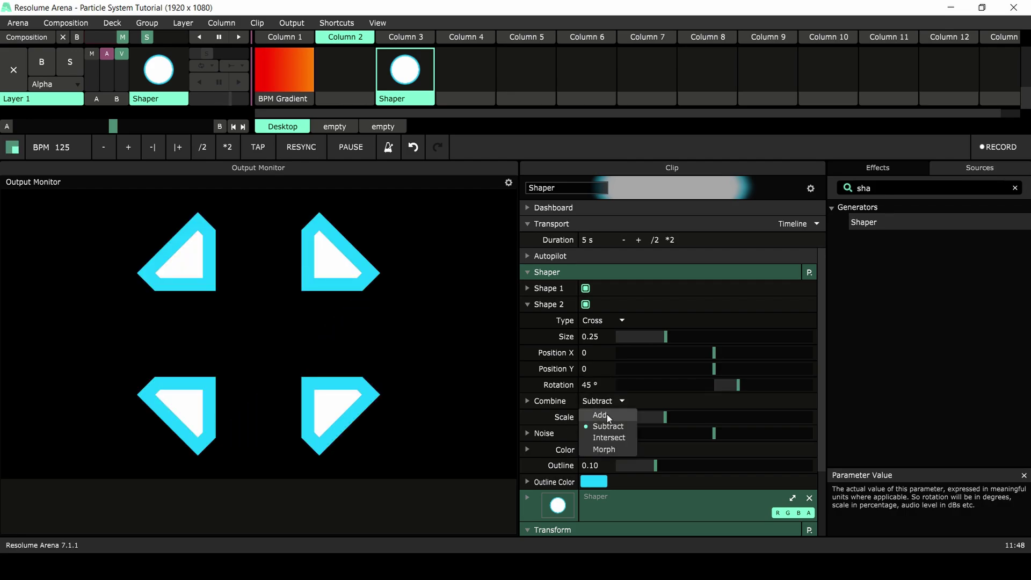
click(619, 440)
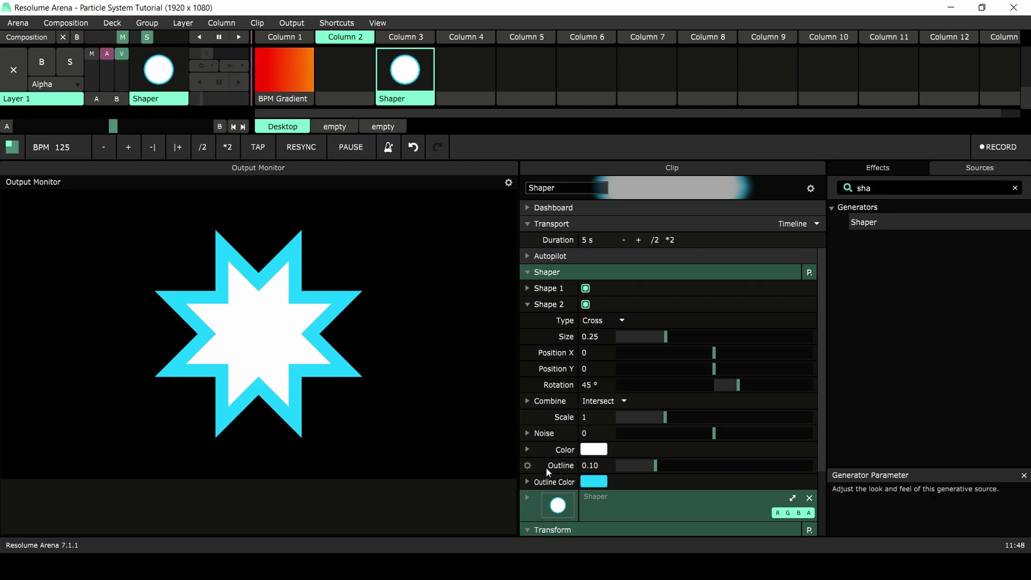
Step: Fill the star with yellow from the Broadway Boogie Woogie palette
click(528, 449)
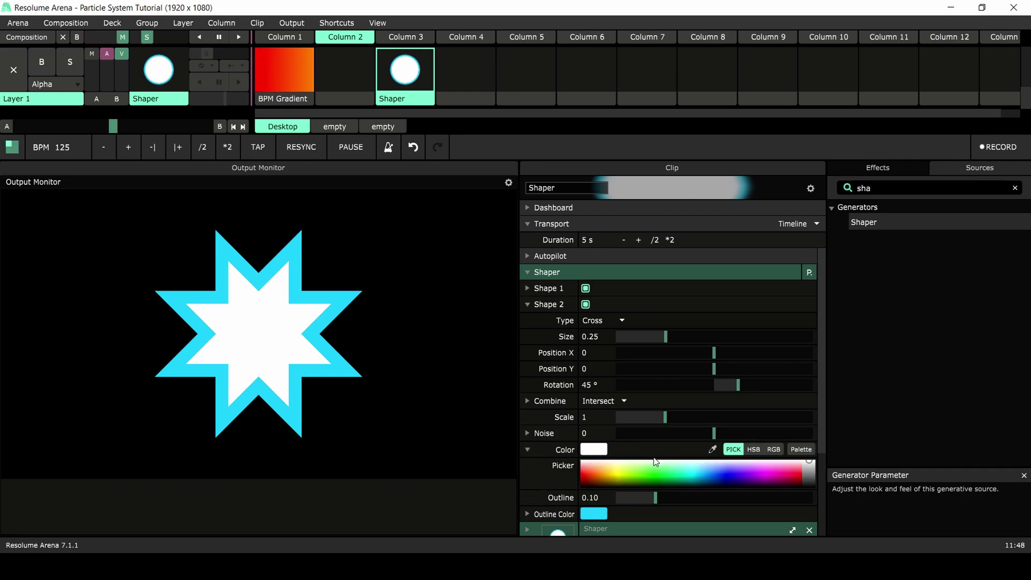
click(801, 450)
click(808, 465)
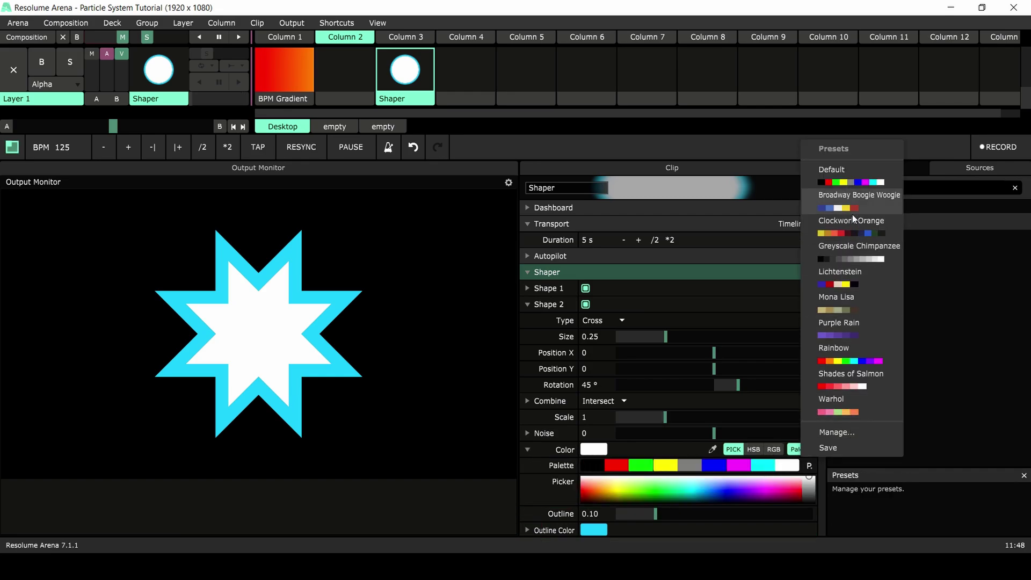
click(857, 200)
click(675, 465)
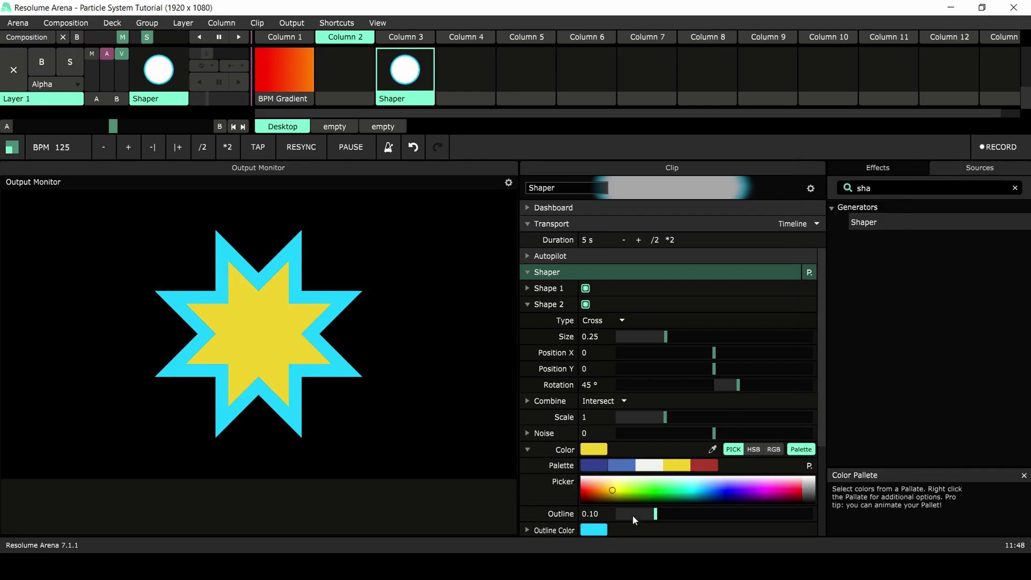
Step: Set the star's outline colour to the palette's red
click(601, 528)
click(713, 529)
click(707, 462)
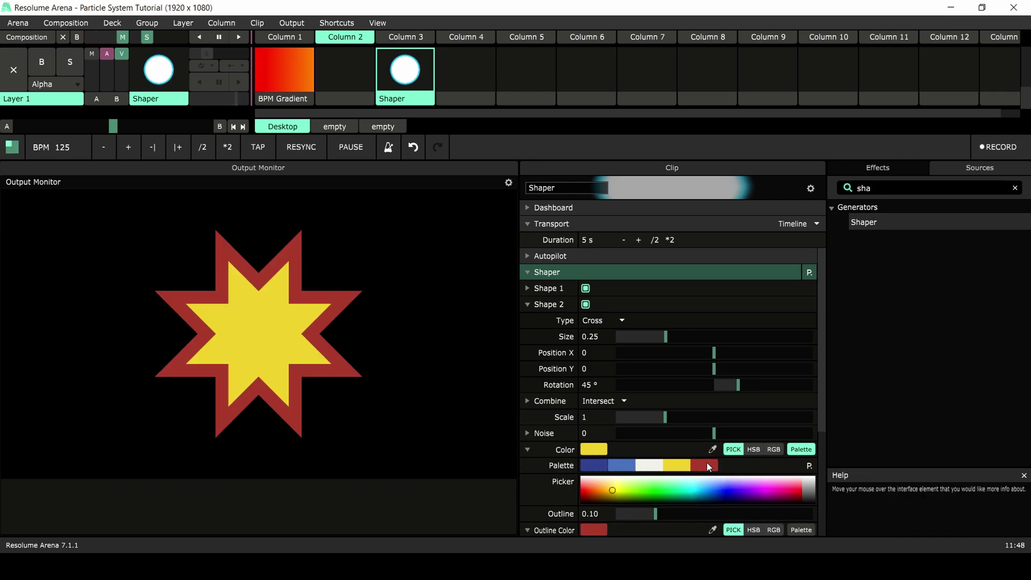
click(528, 449)
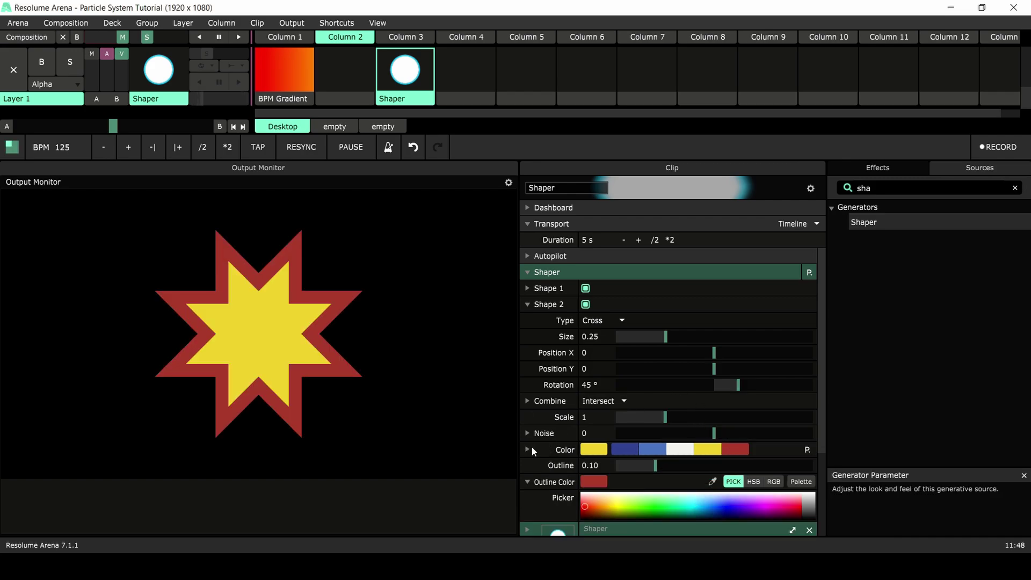
Step: Apply the Particle System effect, found by searching 'par', to the Shaper clip
click(527, 272)
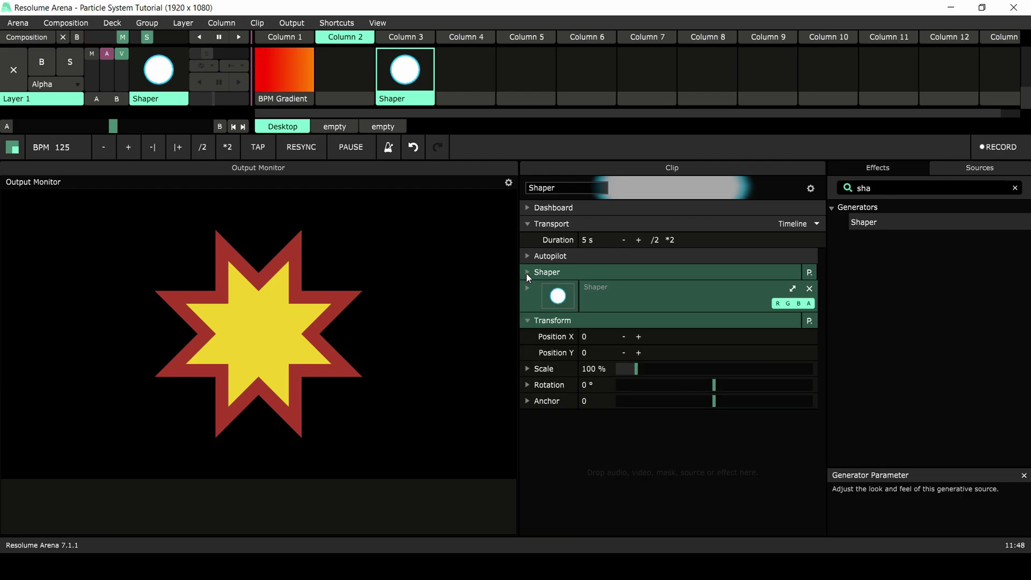
click(1014, 188)
click(893, 170)
click(897, 212)
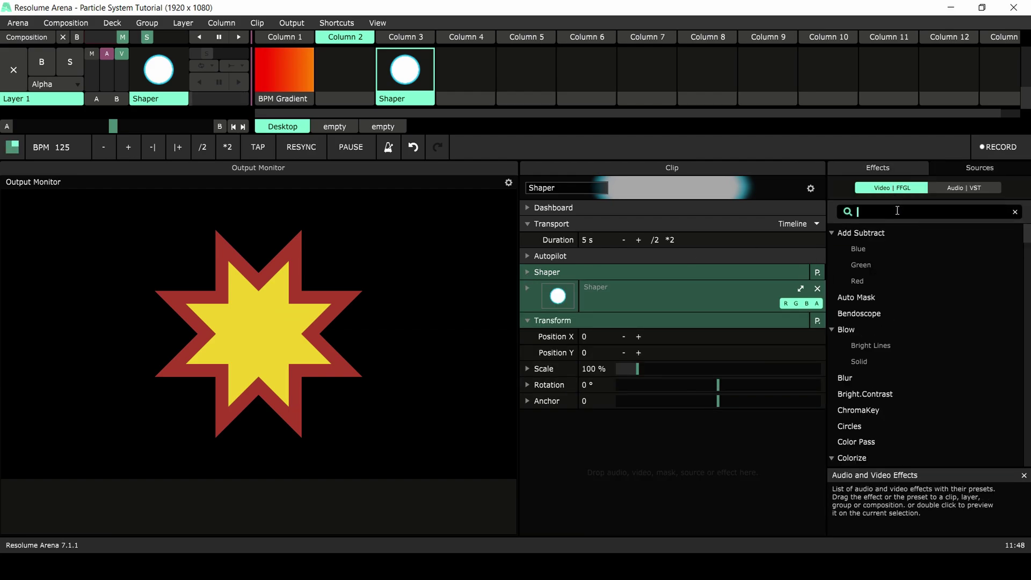
text(par)
drag(904, 228, 632, 434)
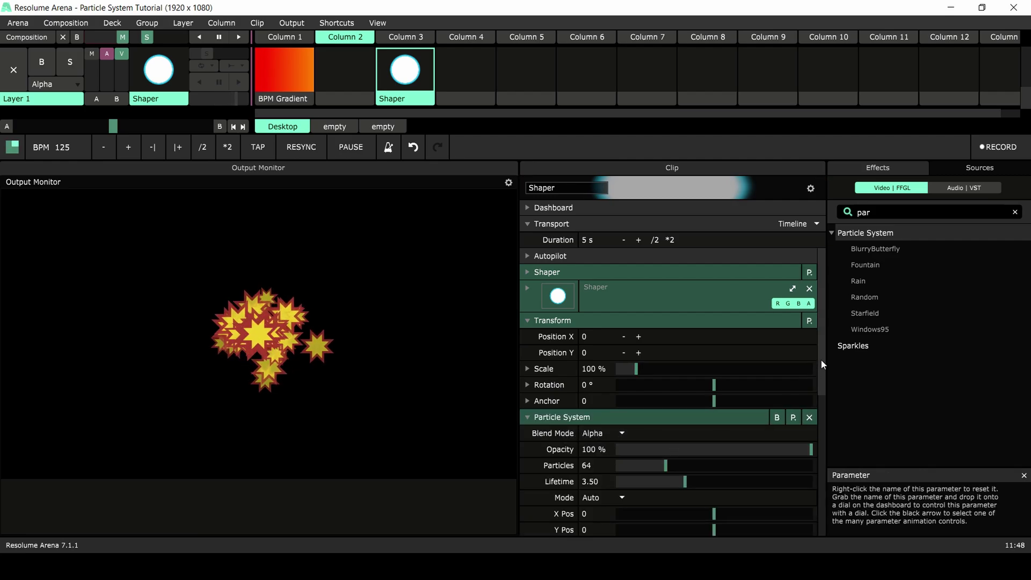
Step: Try the particle opacity, count and lifetime sliders, then restore 64 particles and lifetime 3.50
drag(821, 358, 836, 443)
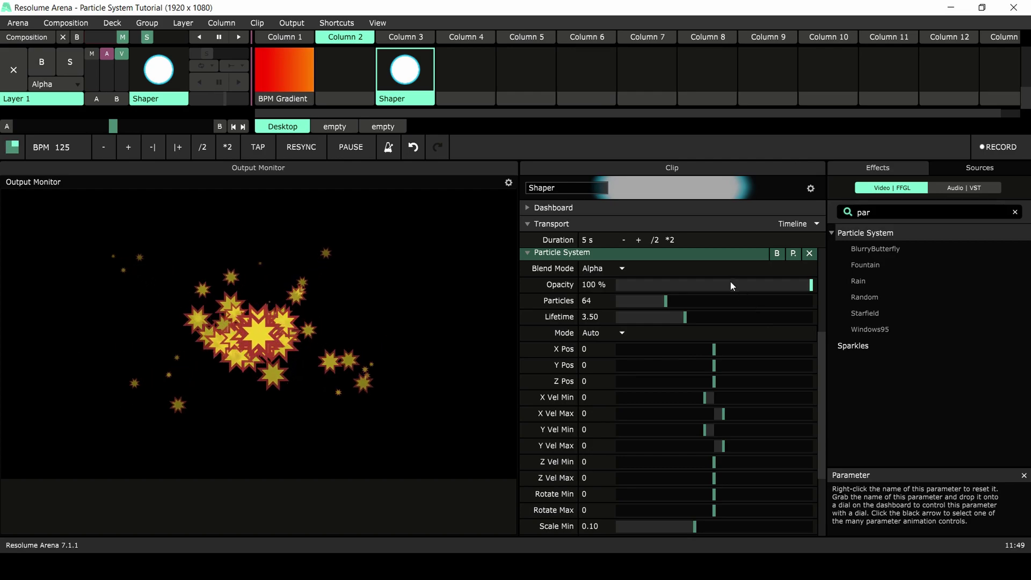
drag(819, 344, 833, 351)
drag(774, 273, 811, 302)
drag(710, 288, 665, 291)
drag(733, 308, 803, 304)
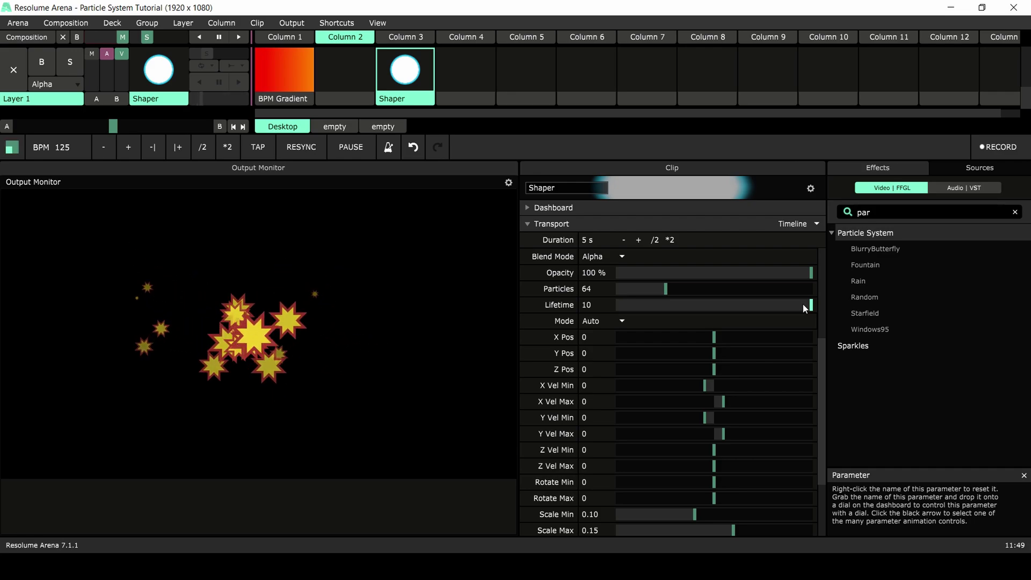
double_click(804, 304)
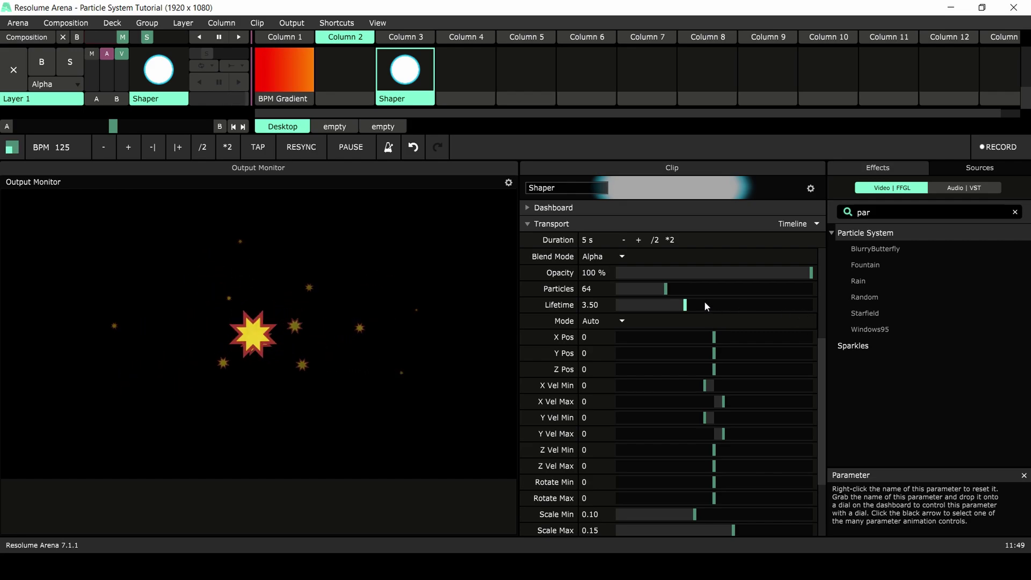
click(620, 323)
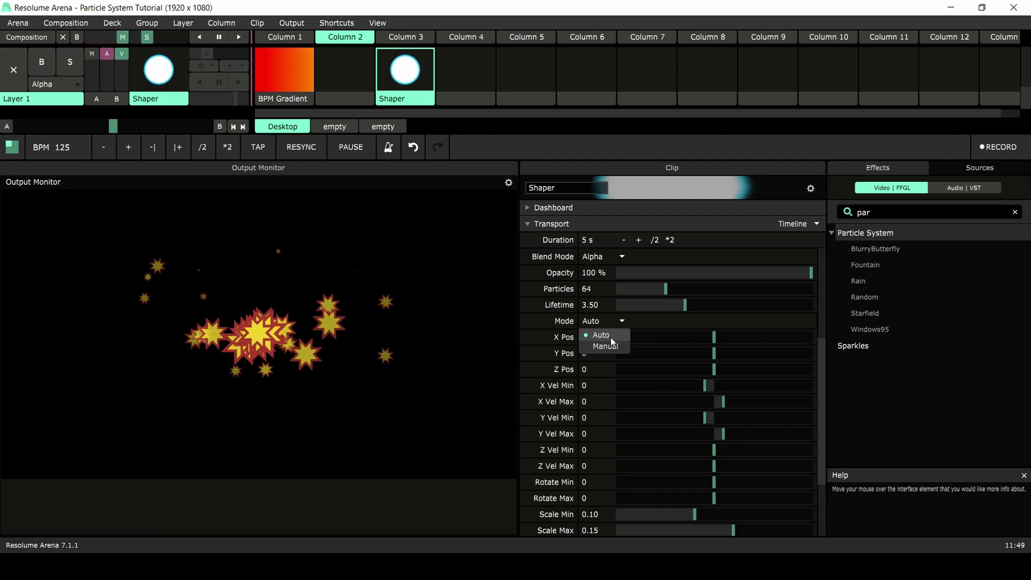
click(618, 345)
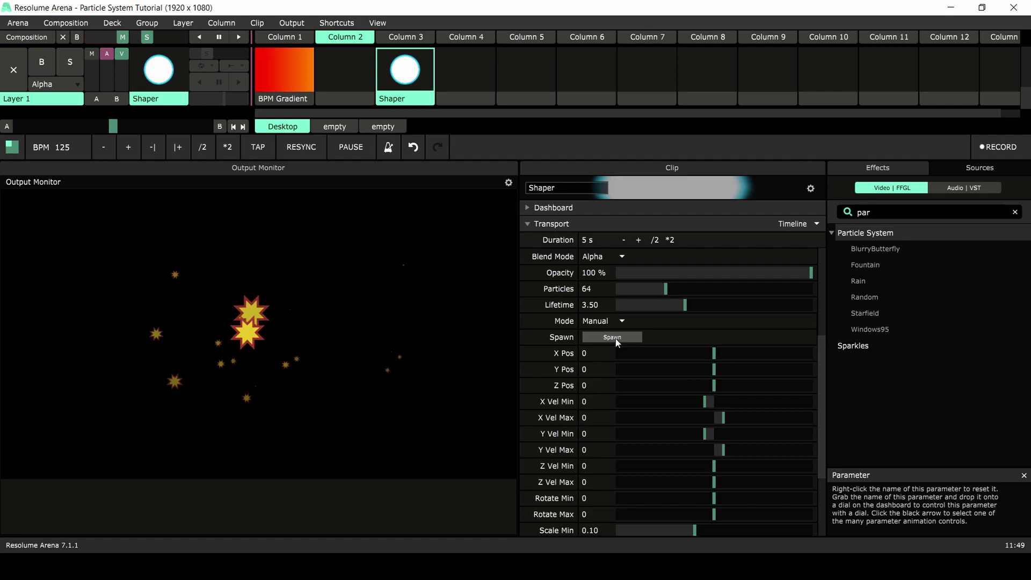
click(615, 339)
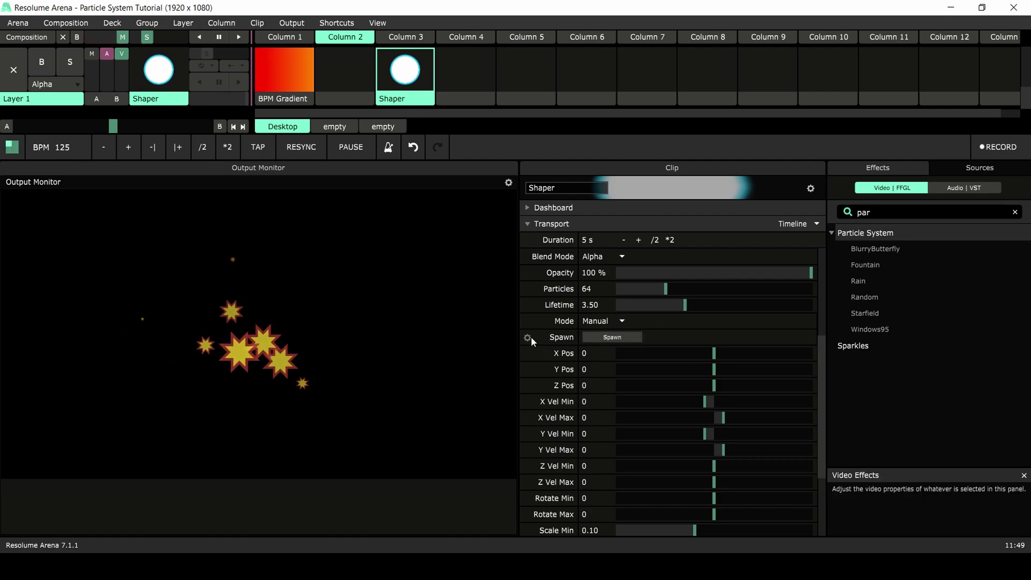
click(527, 337)
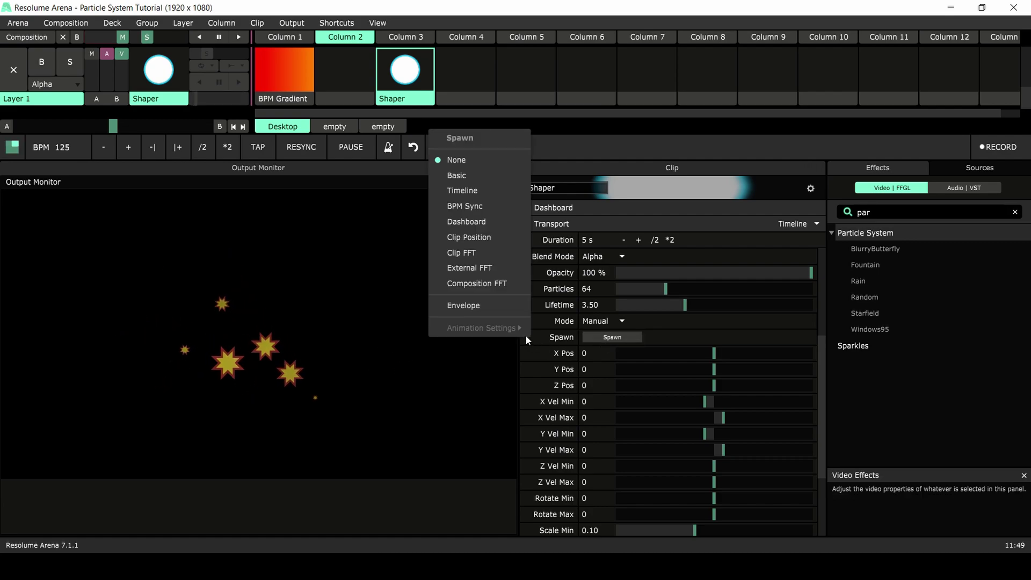
click(487, 213)
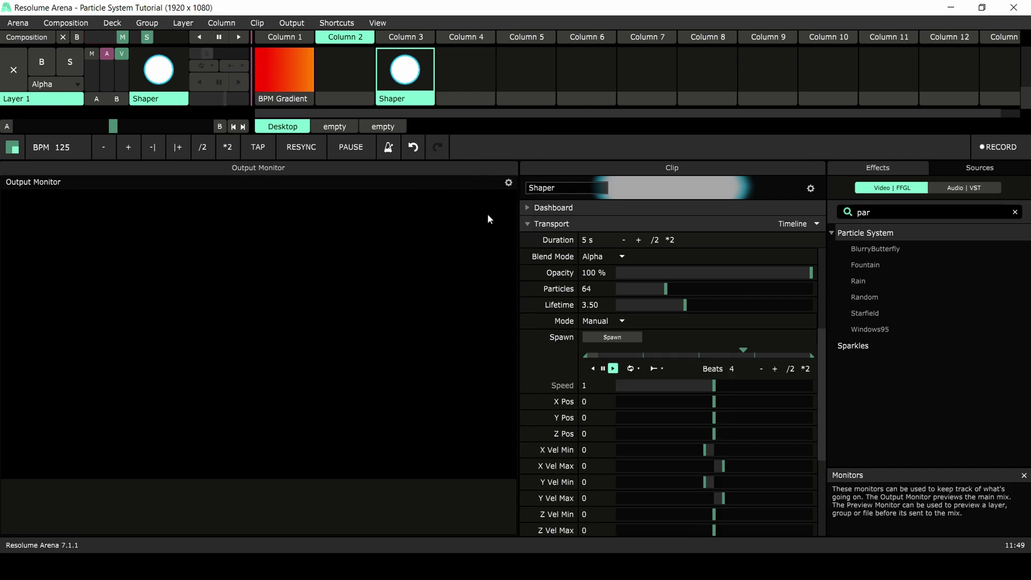
click(790, 368)
click(789, 368)
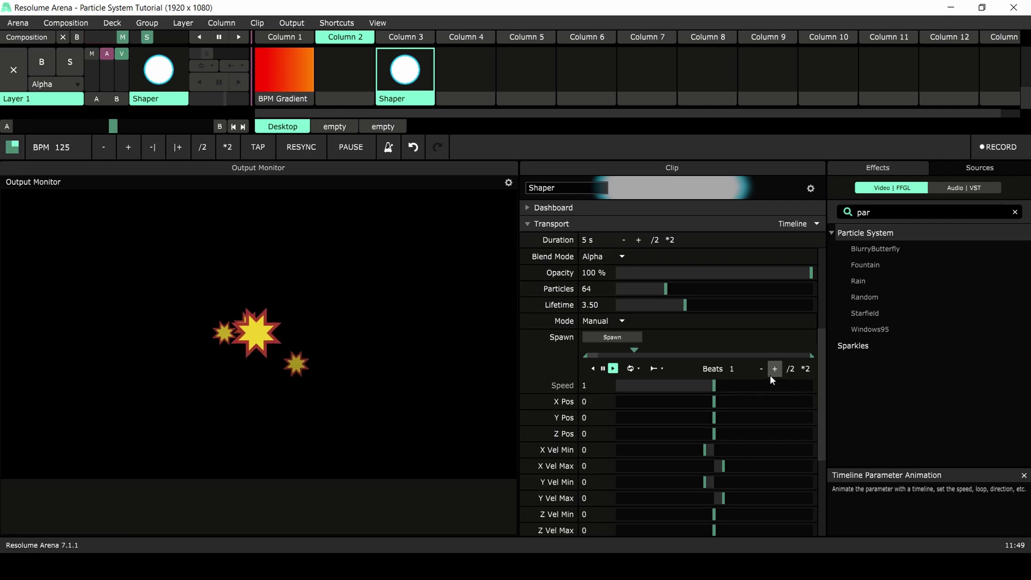
click(528, 337)
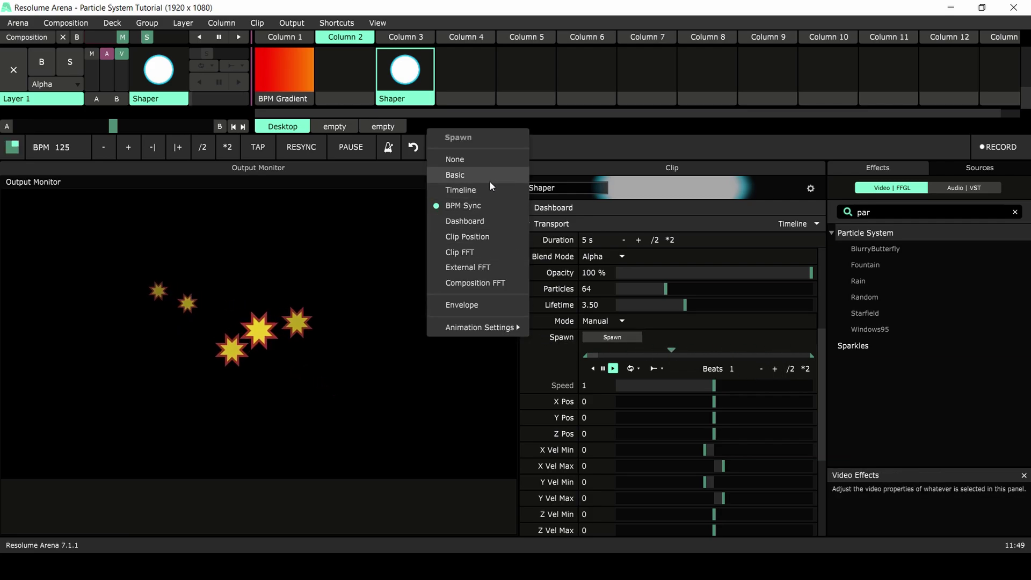
click(485, 165)
click(620, 325)
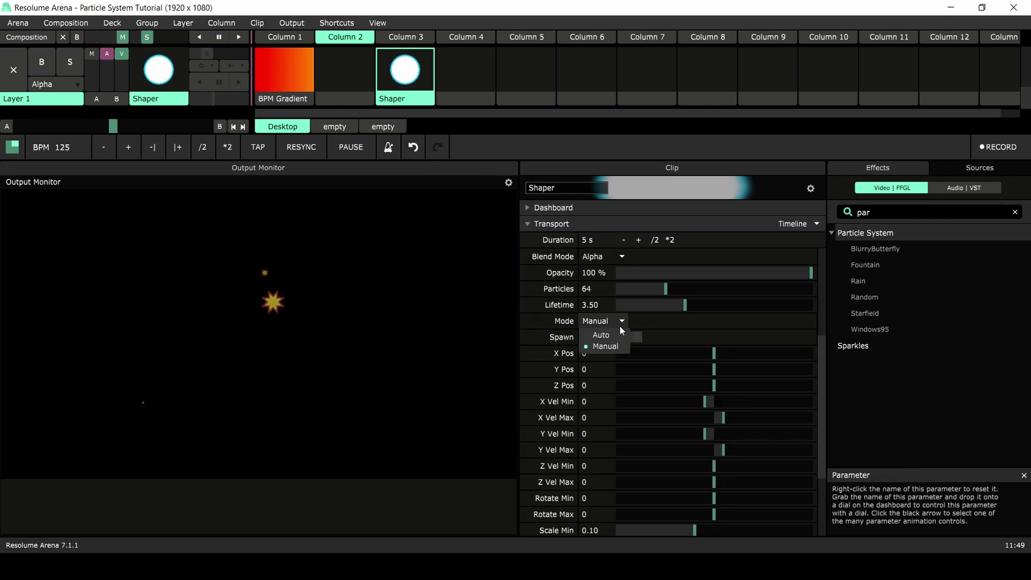
click(619, 334)
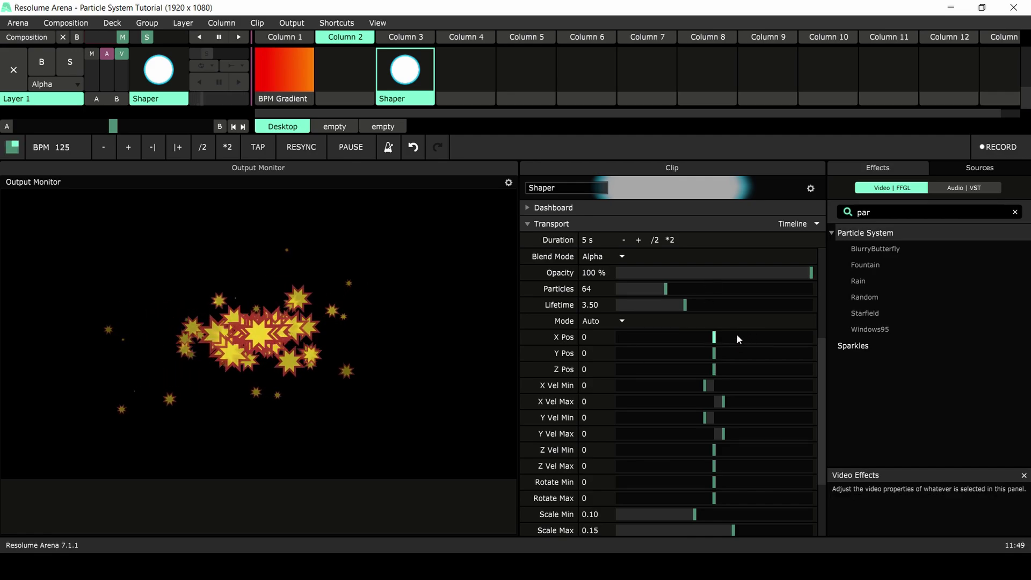
drag(715, 338, 715, 371)
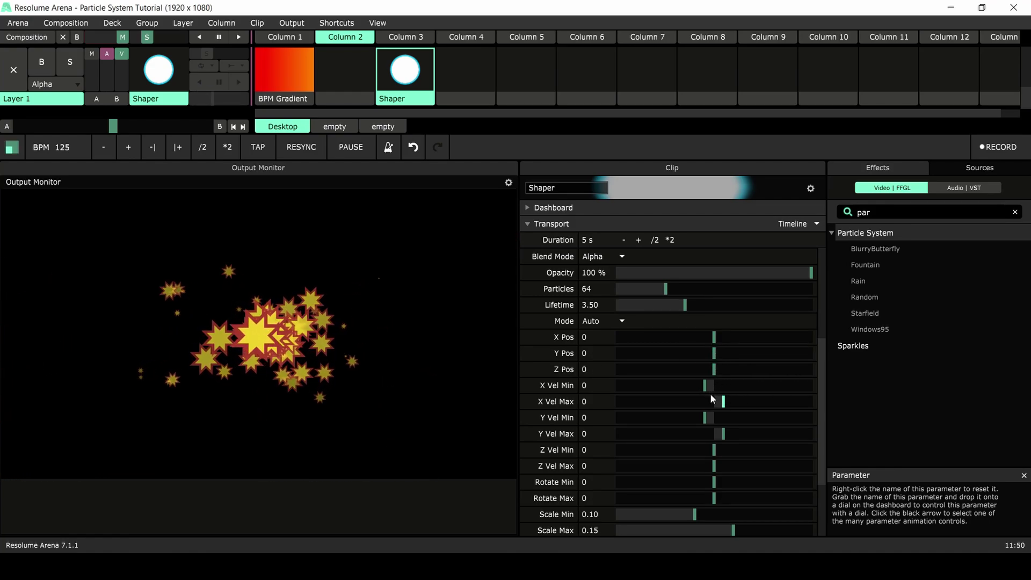
drag(707, 389, 717, 438)
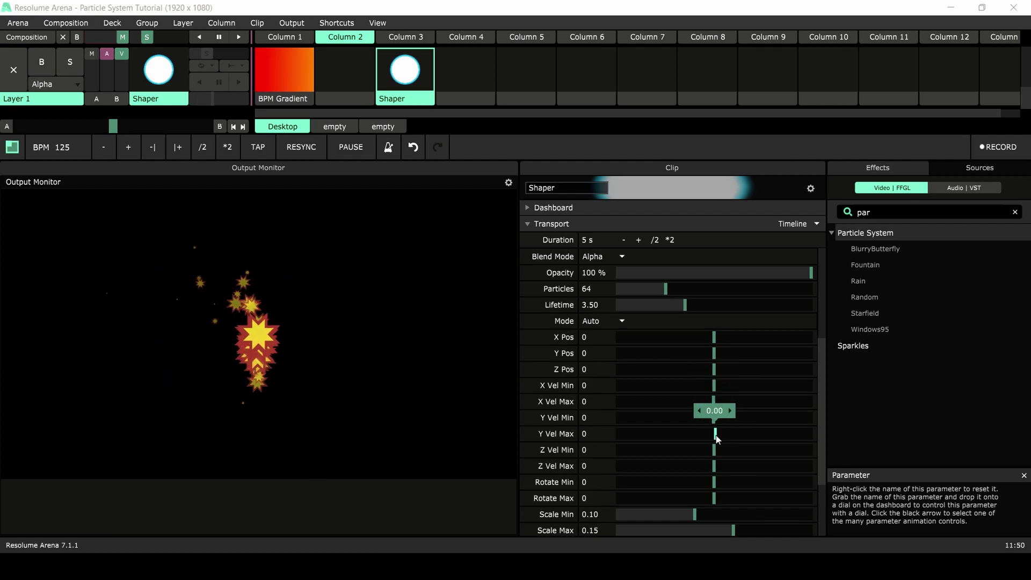
key(ctrl+z)
key(ctrl+z)
key(ctrl+z)
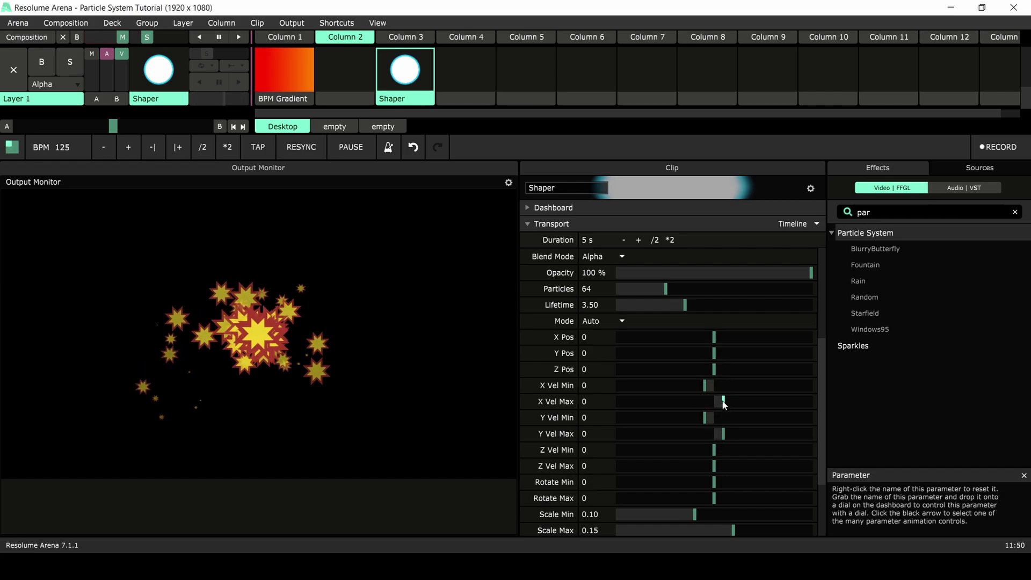
drag(725, 399, 665, 393)
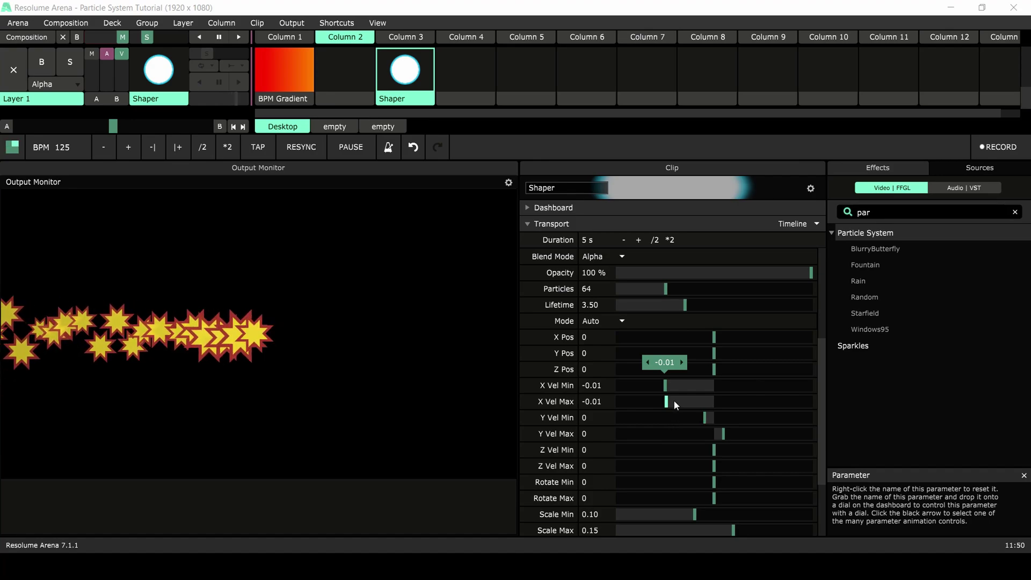
right_click(671, 392)
right_click(668, 403)
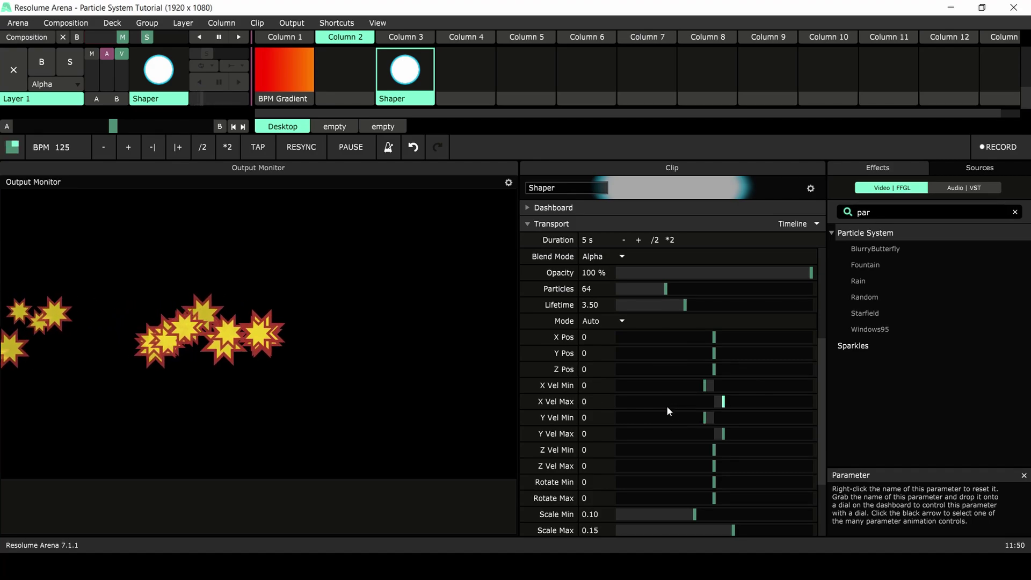
drag(822, 408, 820, 434)
Step: Try particle rotation and Scale Min/Max values (max 0.25, min 0.22)
drag(714, 430, 630, 452)
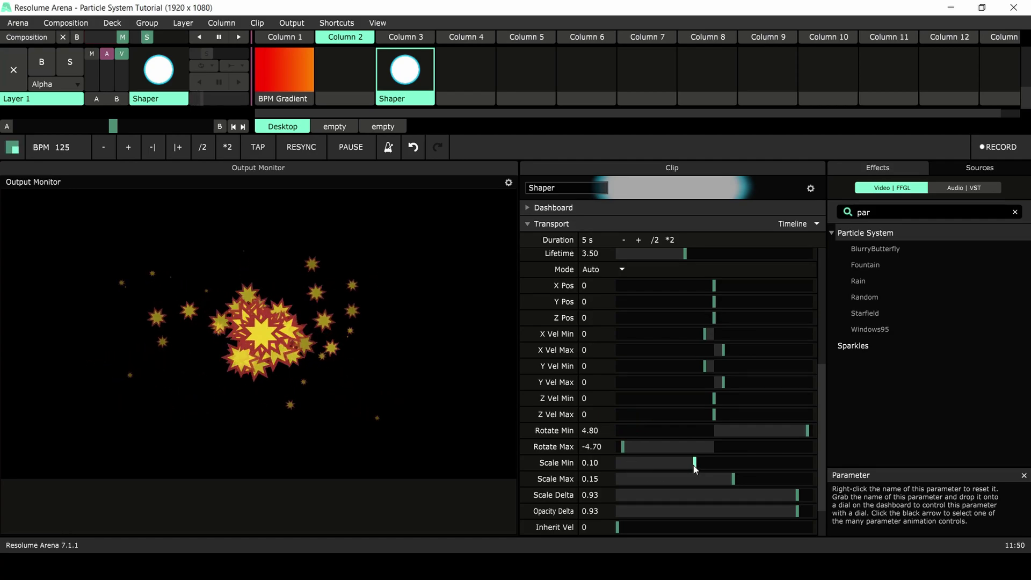
drag(694, 465, 639, 462)
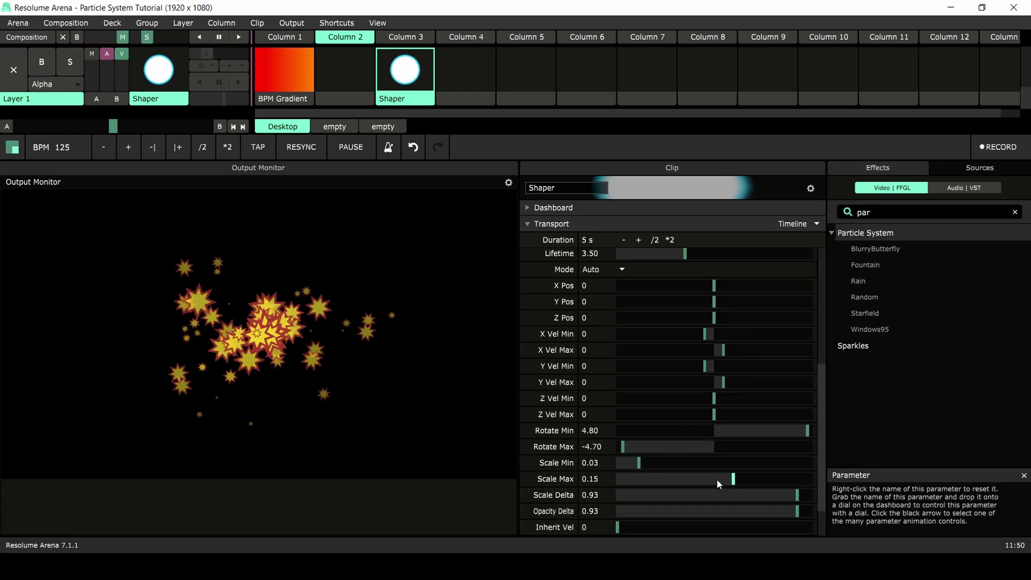
drag(717, 479, 836, 479)
drag(640, 463, 791, 465)
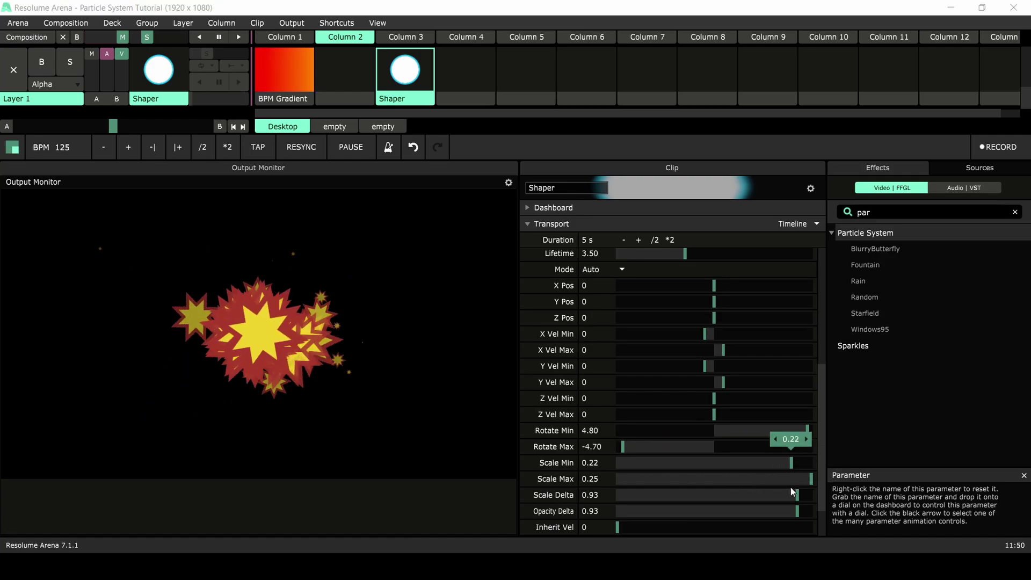
Step: Undo the rotation and scale changes with Ctrl+Z and set Scale Delta to 1
key(ctrl+z)
key(ctrl+z)
key(ctrl+z)
key(ctrl+z)
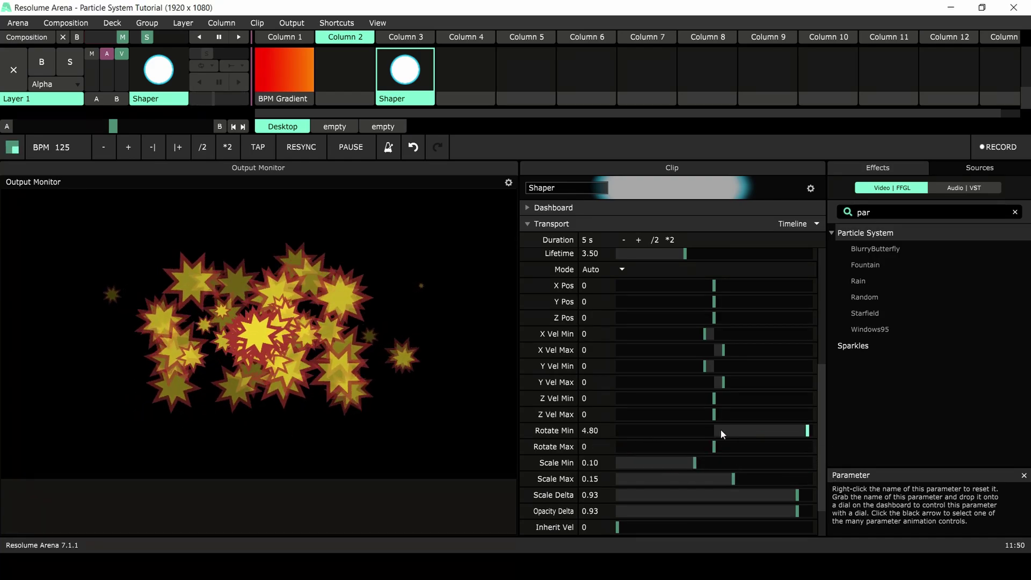
key(ctrl+z)
drag(823, 453, 822, 483)
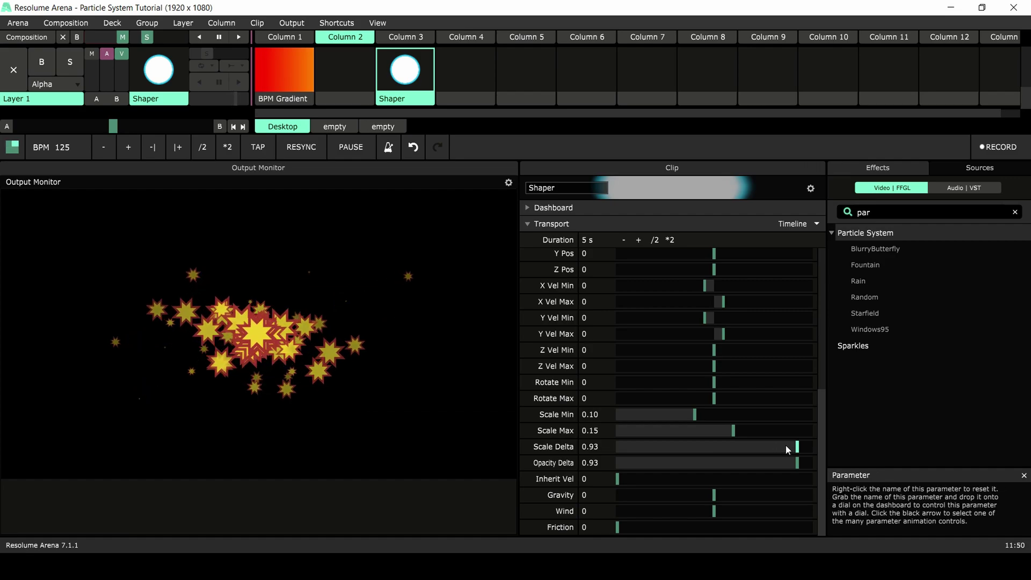
drag(797, 449, 775, 453)
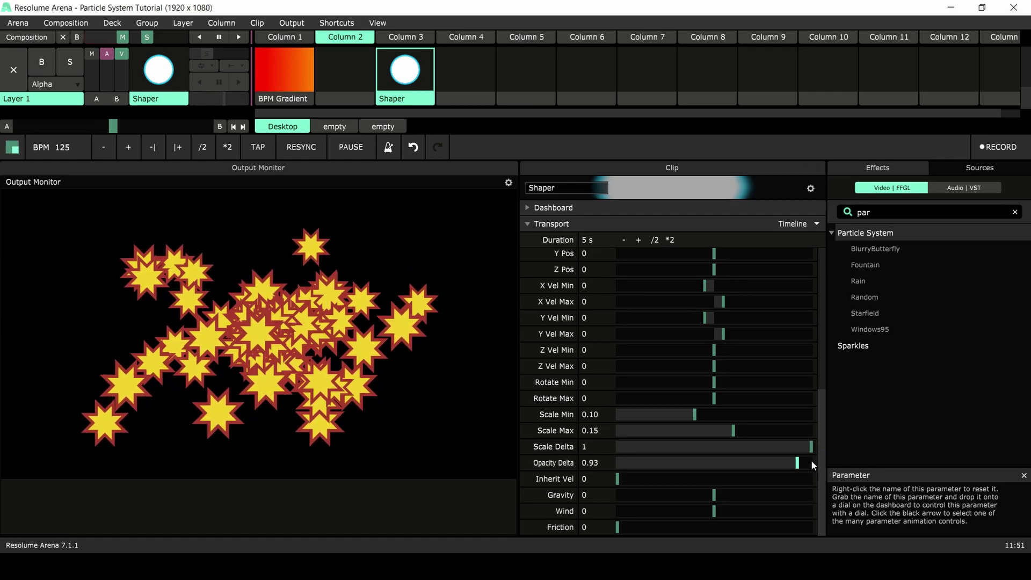
Step: Return Scale Delta to 0.93, then test and restore the X velocity and vertical position sliders
click(797, 446)
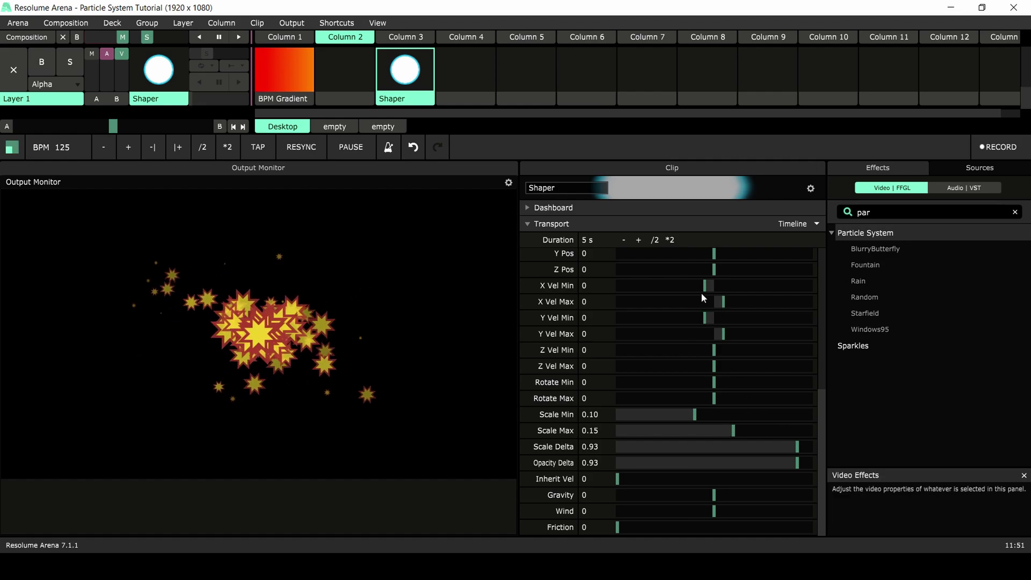
drag(724, 301, 715, 336)
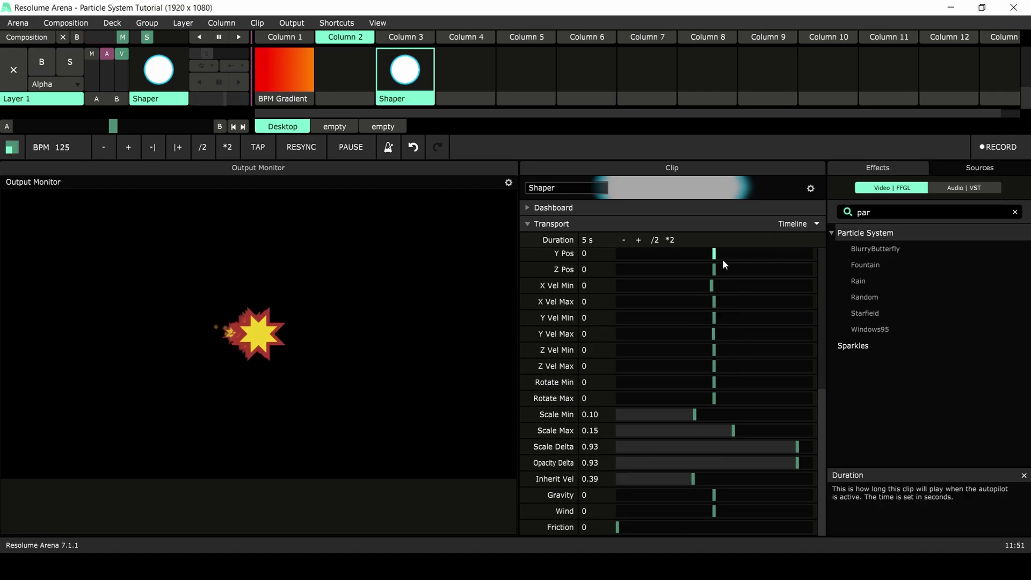
drag(724, 253, 704, 268)
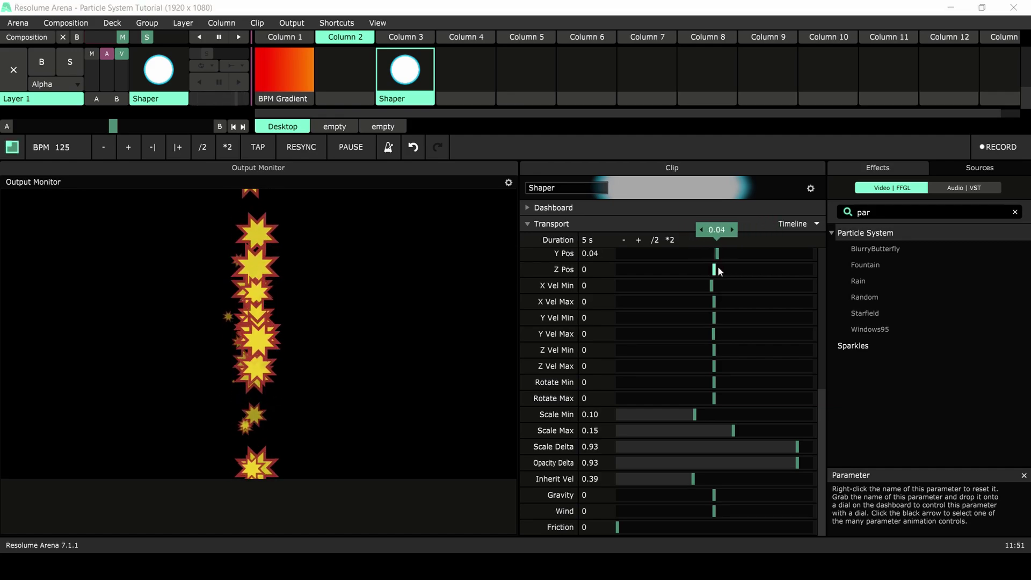
drag(715, 285, 715, 365)
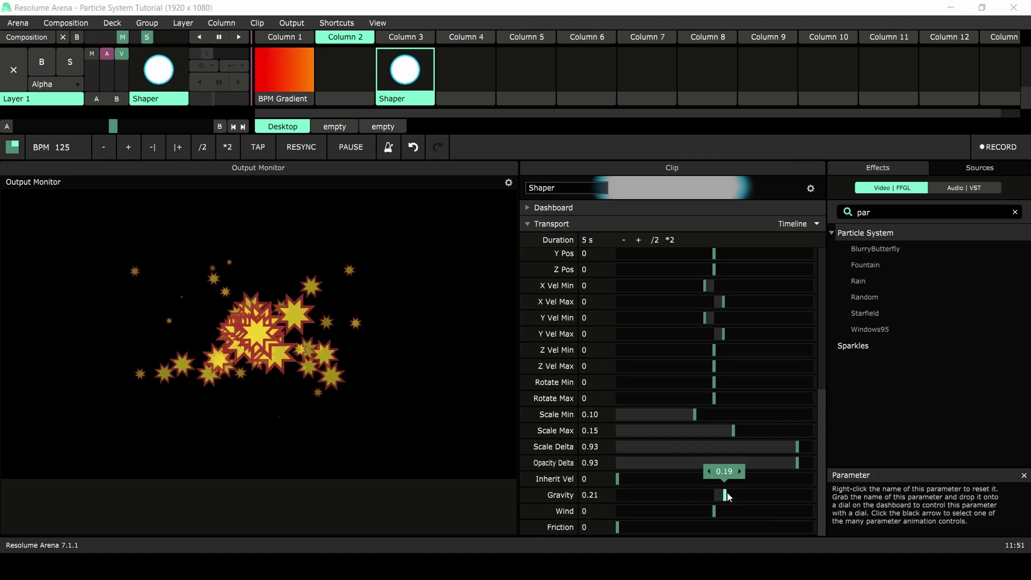
drag(726, 492, 652, 522)
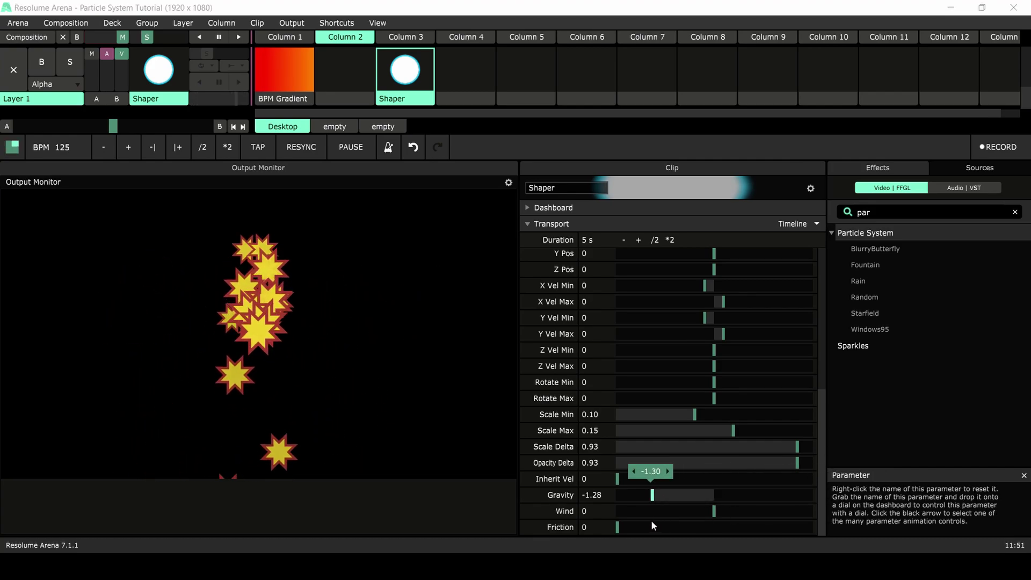
double_click(651, 499)
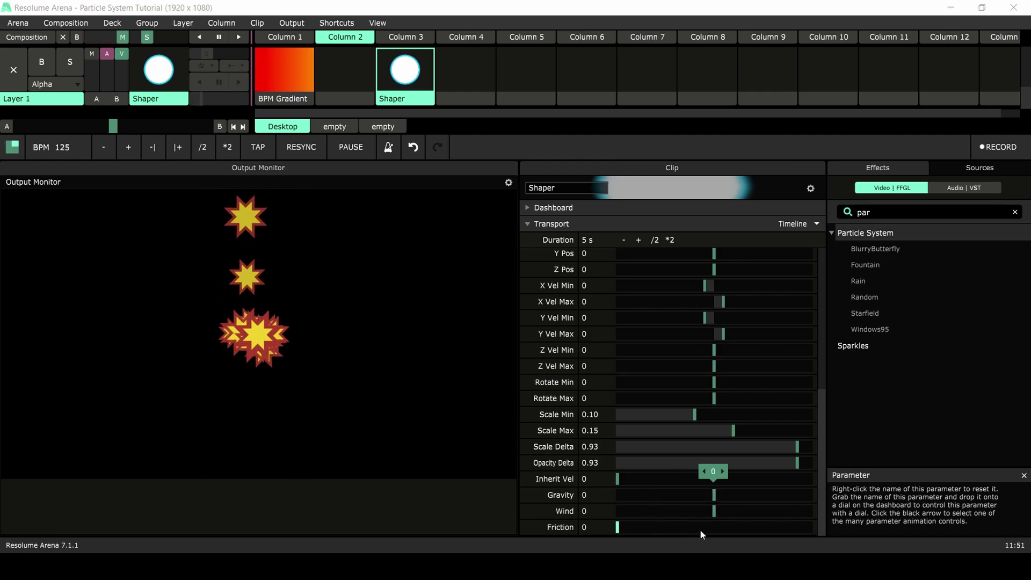
click(716, 510)
drag(771, 520, 680, 517)
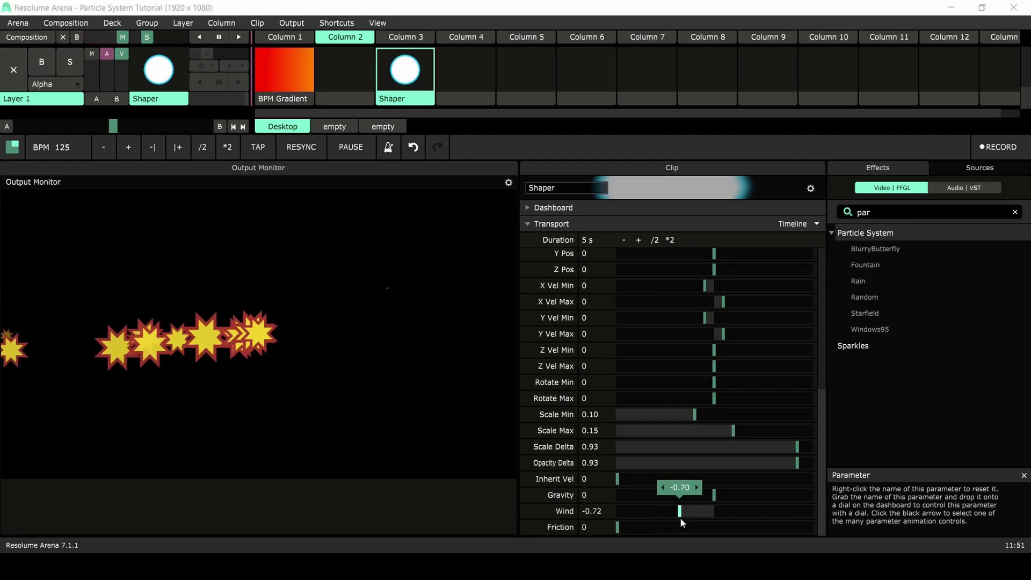
double_click(680, 515)
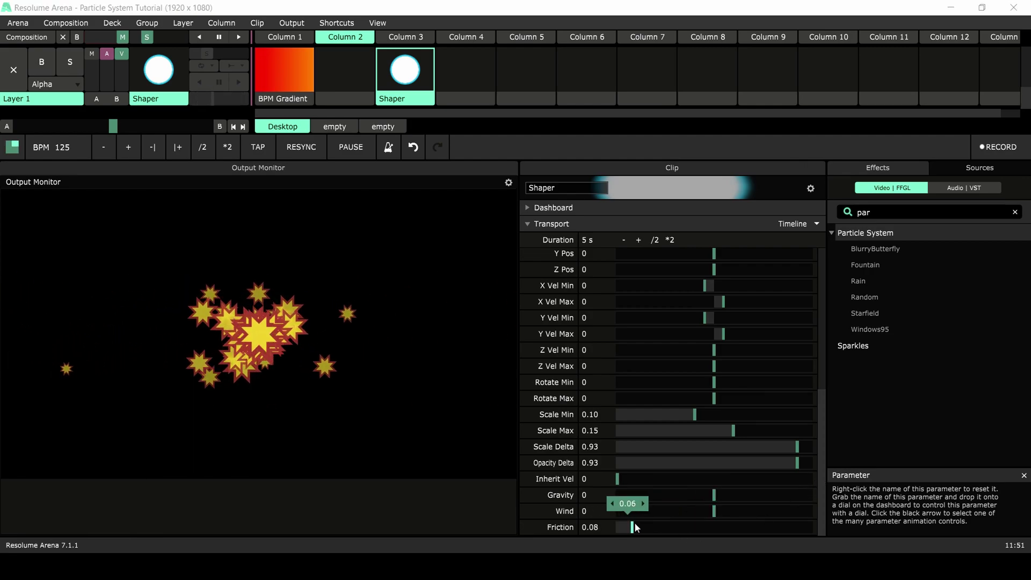
drag(674, 535, 646, 530)
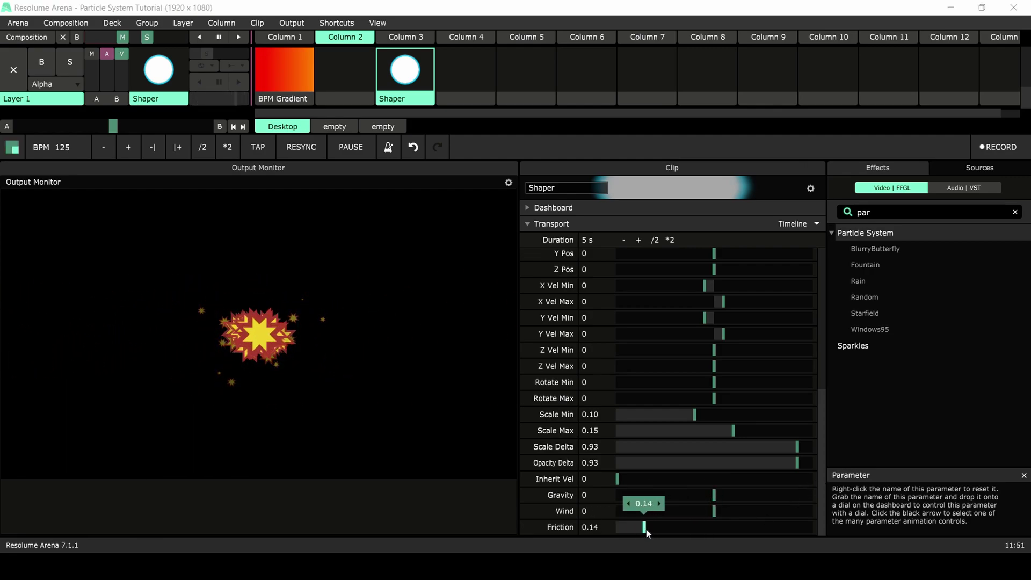
drag(714, 495, 724, 511)
drag(636, 526, 624, 526)
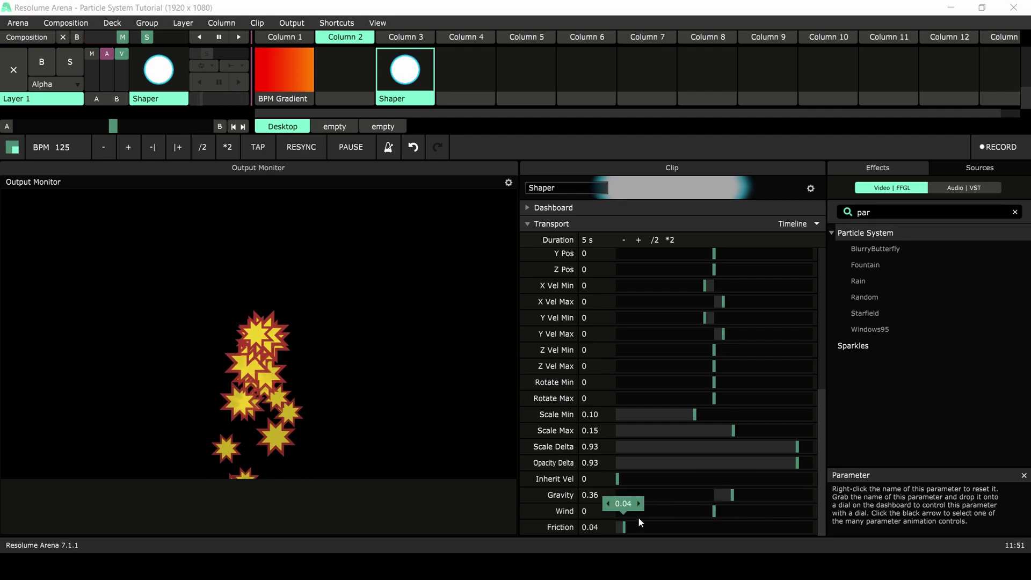
drag(714, 511, 697, 511)
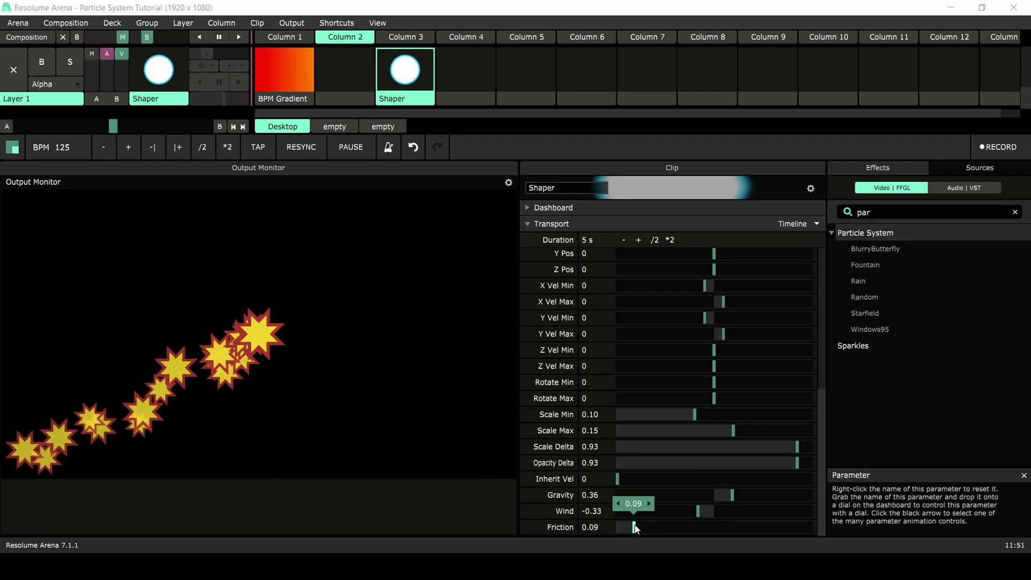
drag(635, 525, 692, 534)
double_click(692, 532)
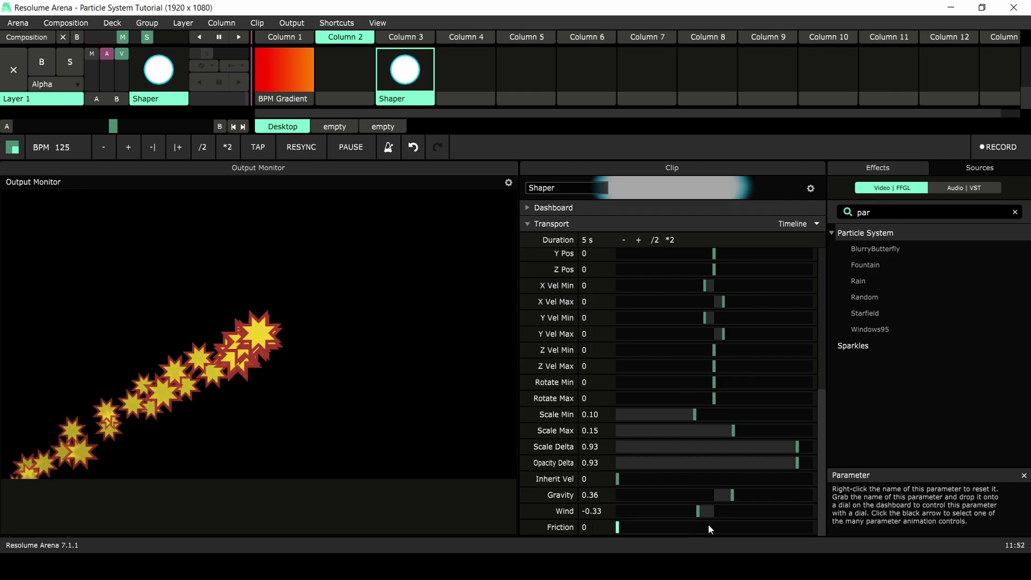
double_click(700, 510)
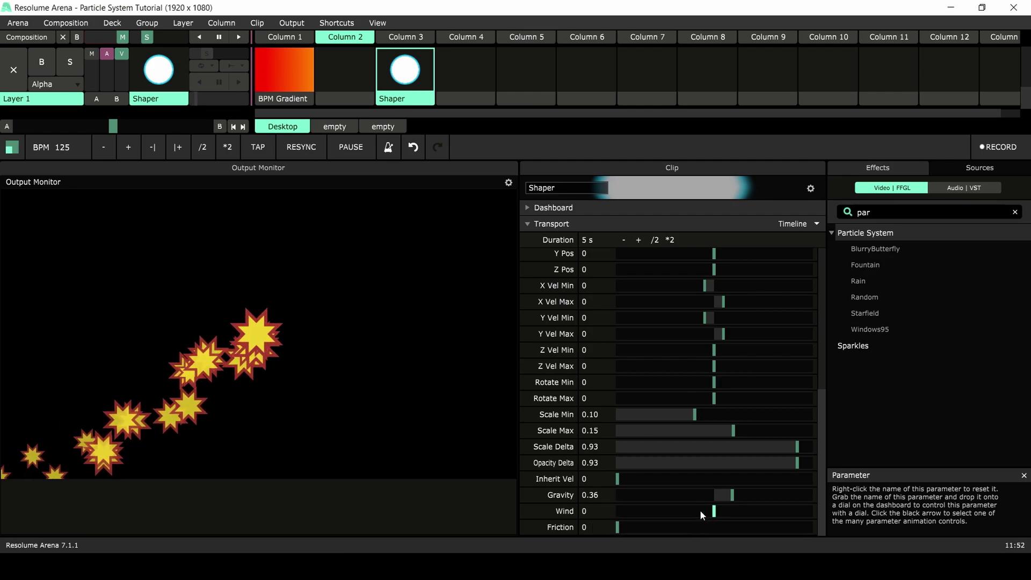
Step: Play all Column 1 clips together and show the Pink Diamonds clip's settings
click(291, 36)
scroll(333, 76, up, 2)
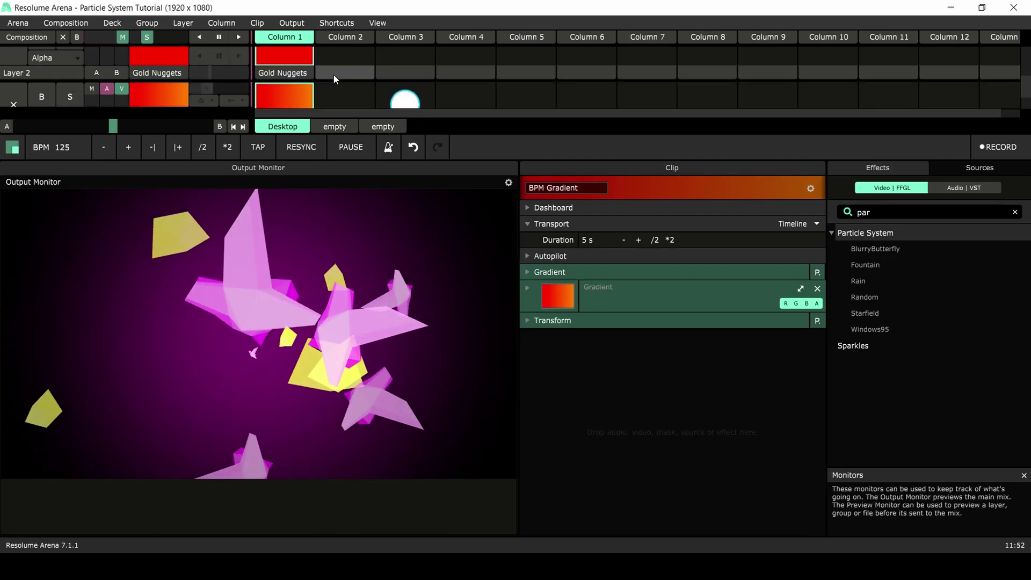
click(301, 85)
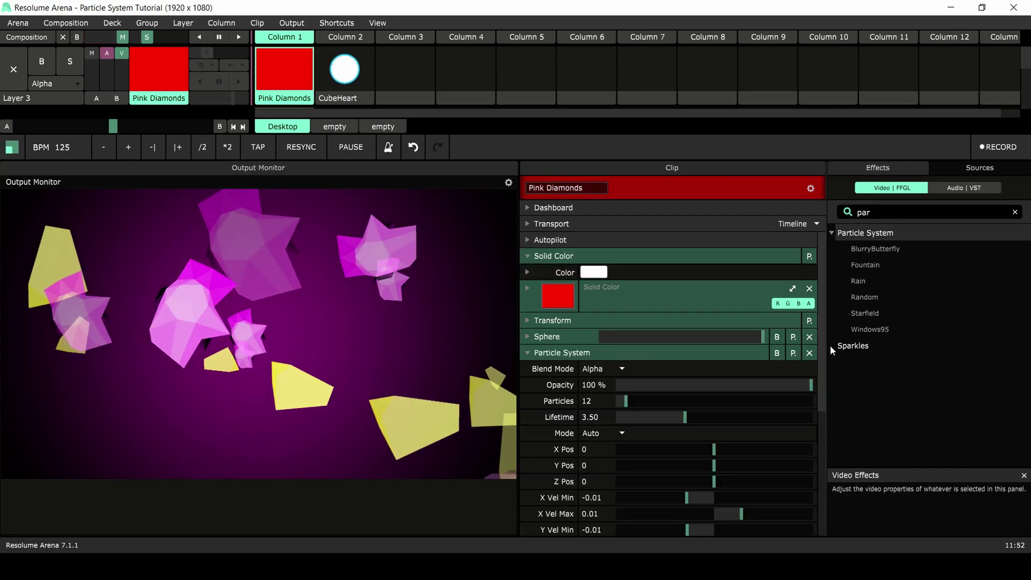
scroll(824, 350, down, 1)
scroll(823, 352, up, 1)
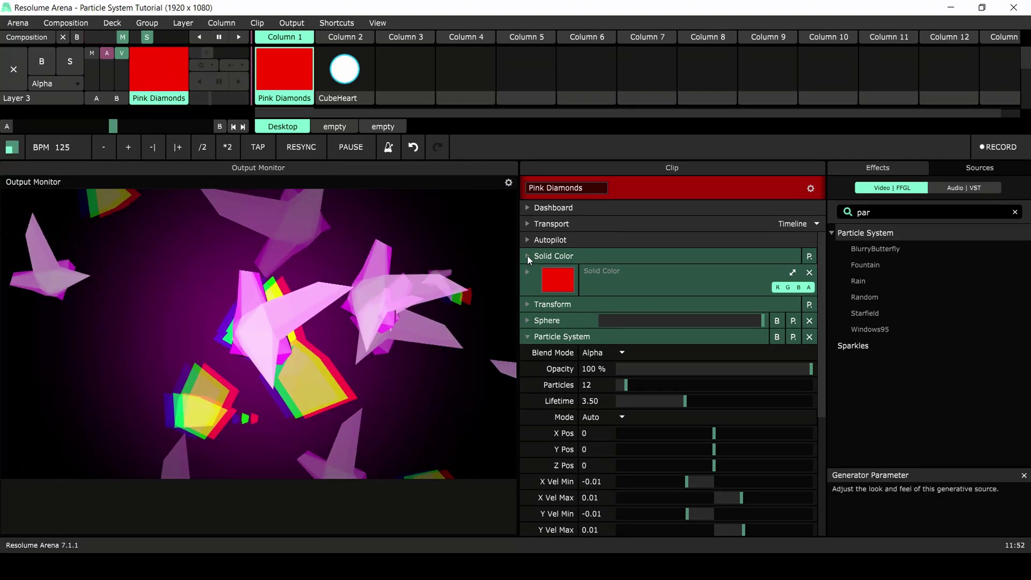
Step: Inspect the Sphere effect's parameters and enlarge the deck to show the Gold Nuggets layer
click(526, 338)
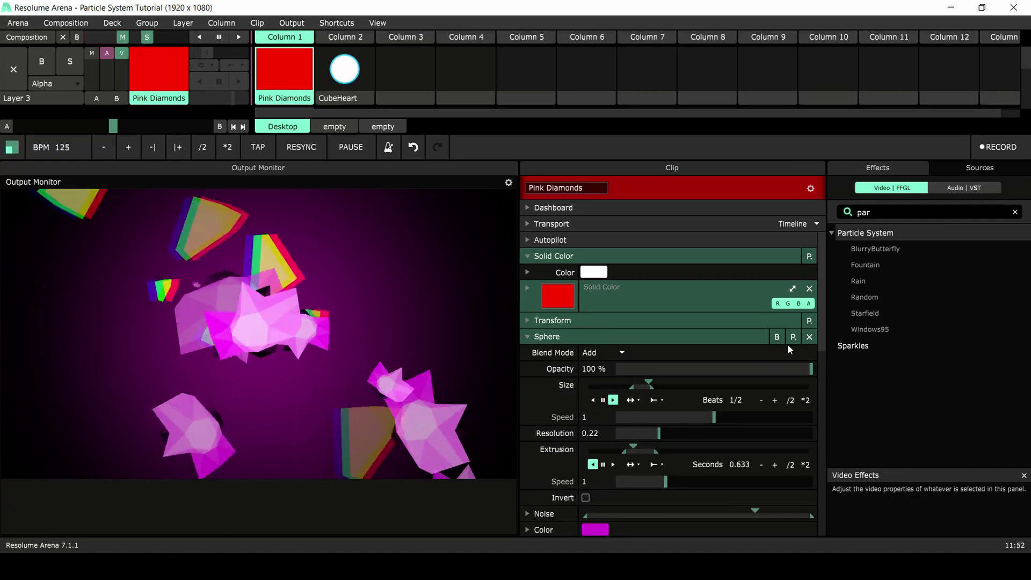
drag(820, 340, 832, 375)
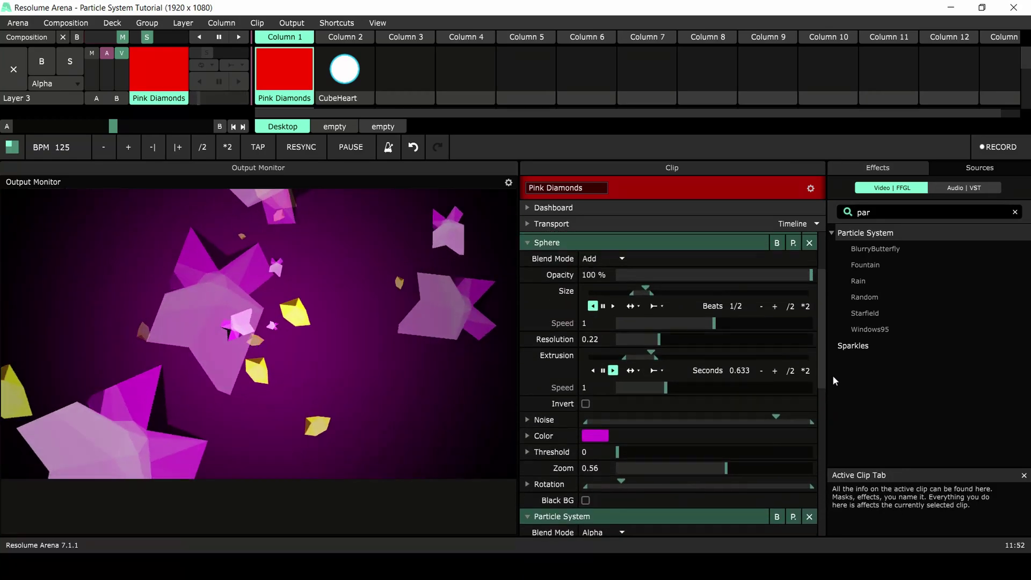
click(527, 243)
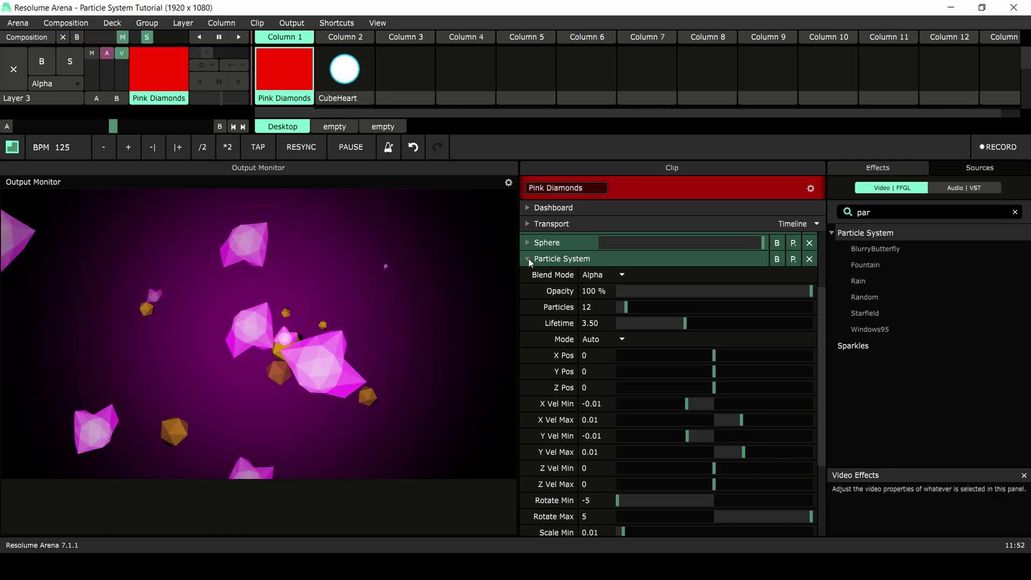
drag(823, 368, 833, 390)
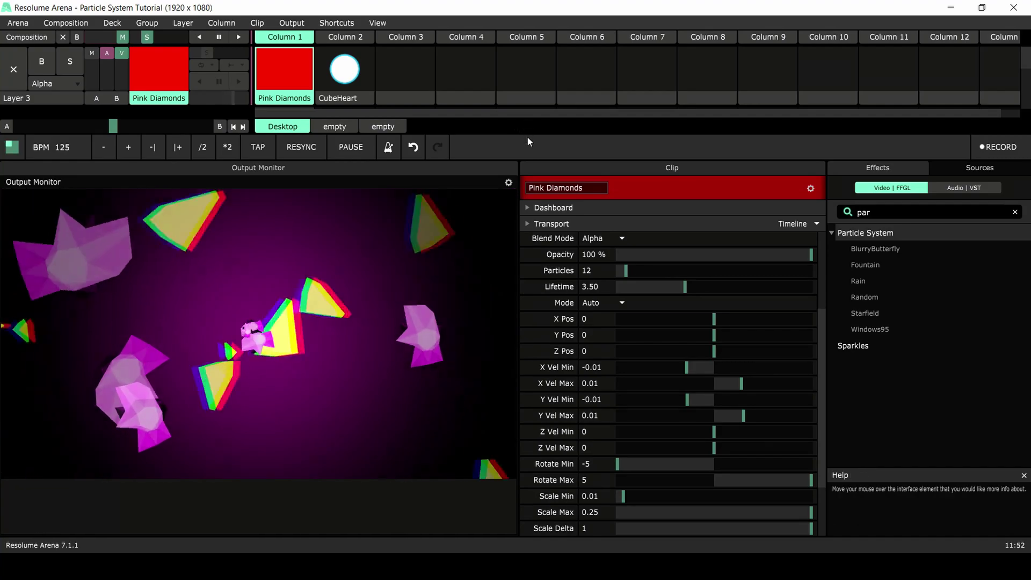
drag(527, 134, 541, 189)
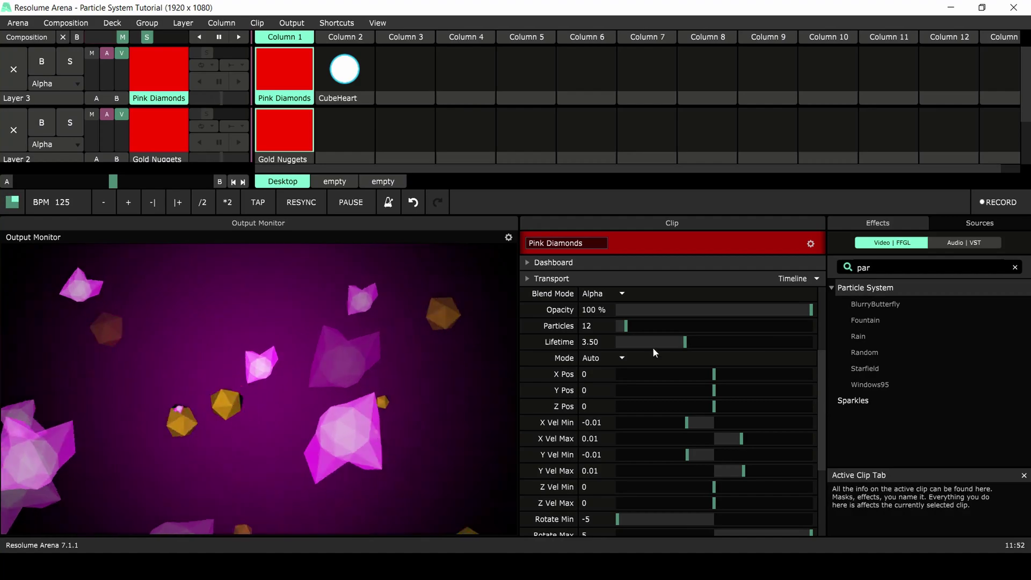
drag(826, 419, 820, 501)
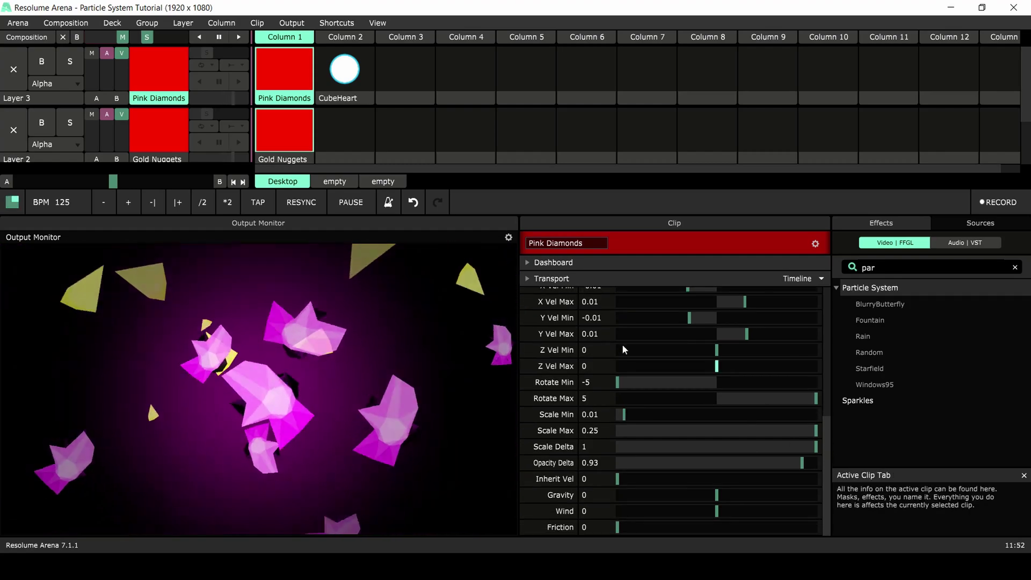
Step: Inspect the Gold Nuggets clip's Twitch effect, then the BPM Gradient clip's Gradient colours and type
click(295, 160)
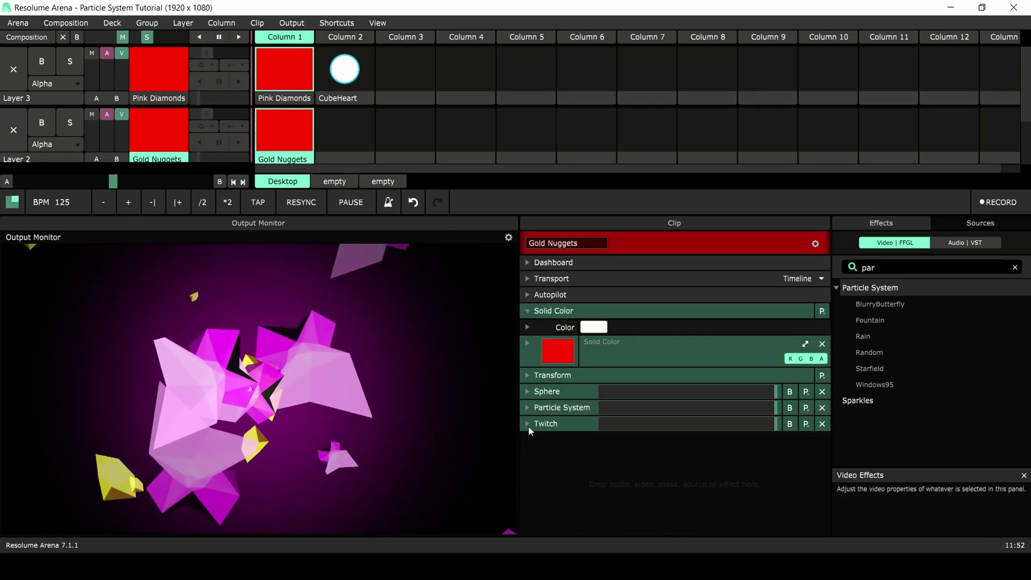
click(528, 424)
drag(830, 412, 830, 516)
scroll(285, 143, down, 2)
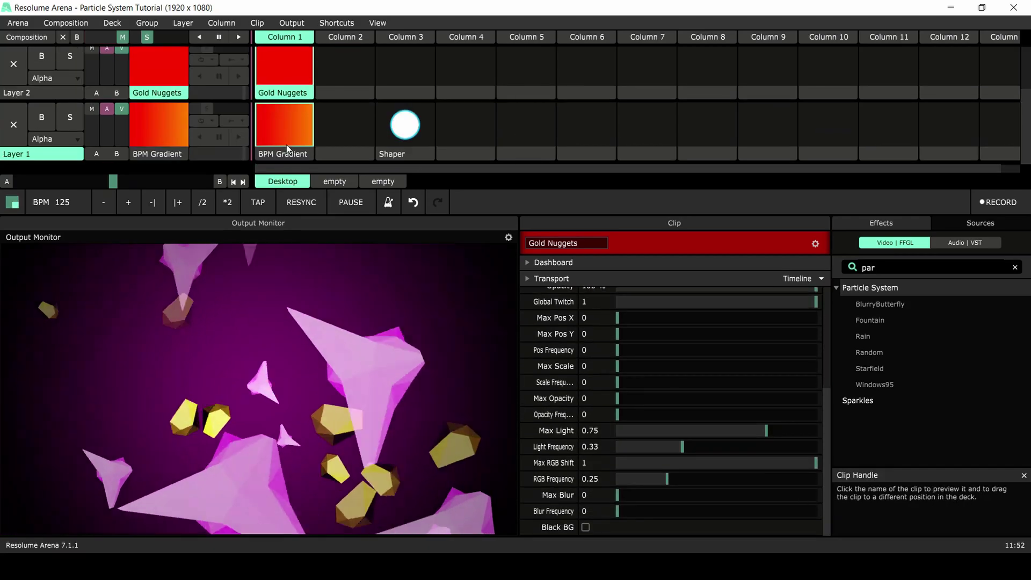
click(282, 152)
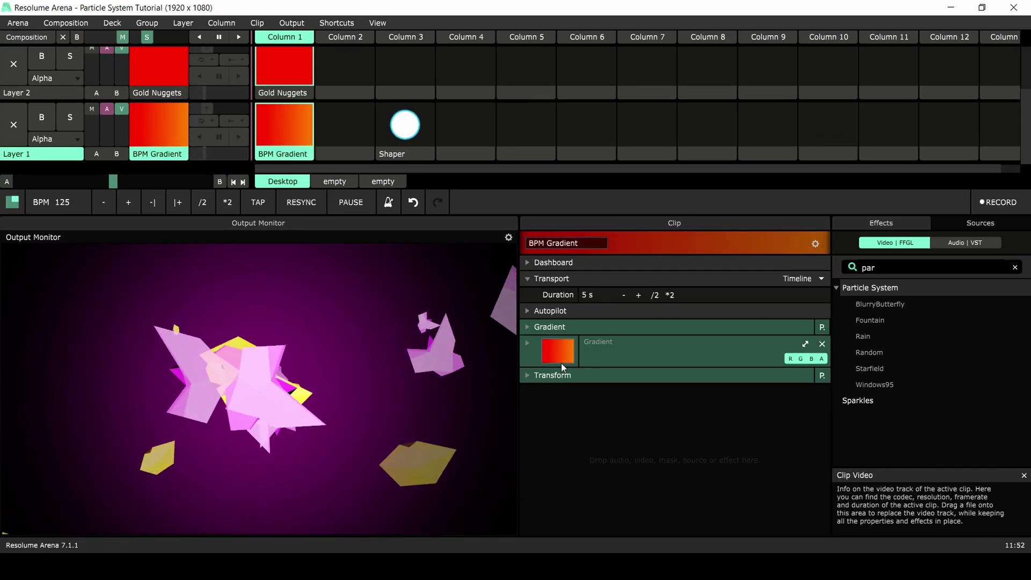
click(528, 328)
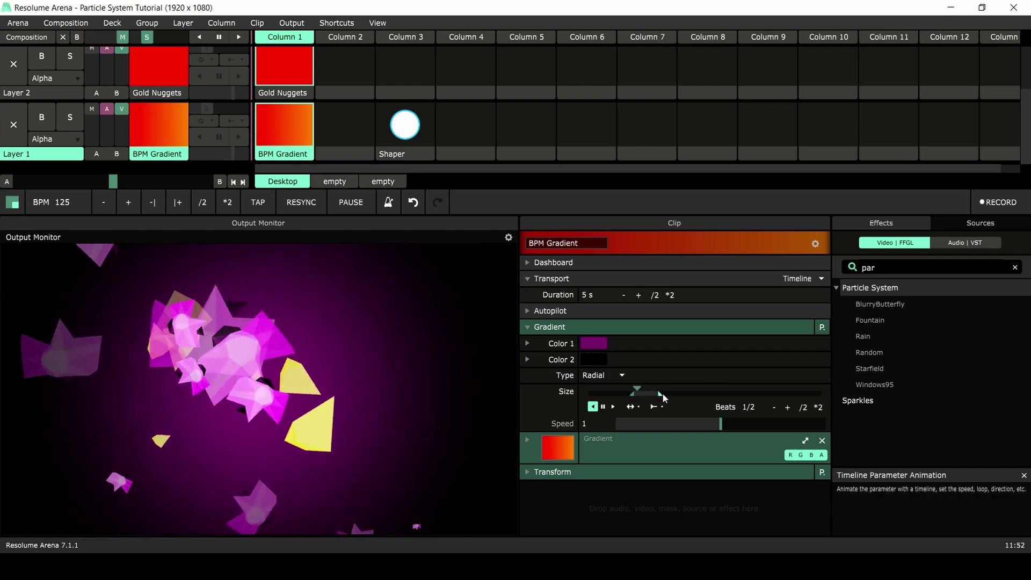